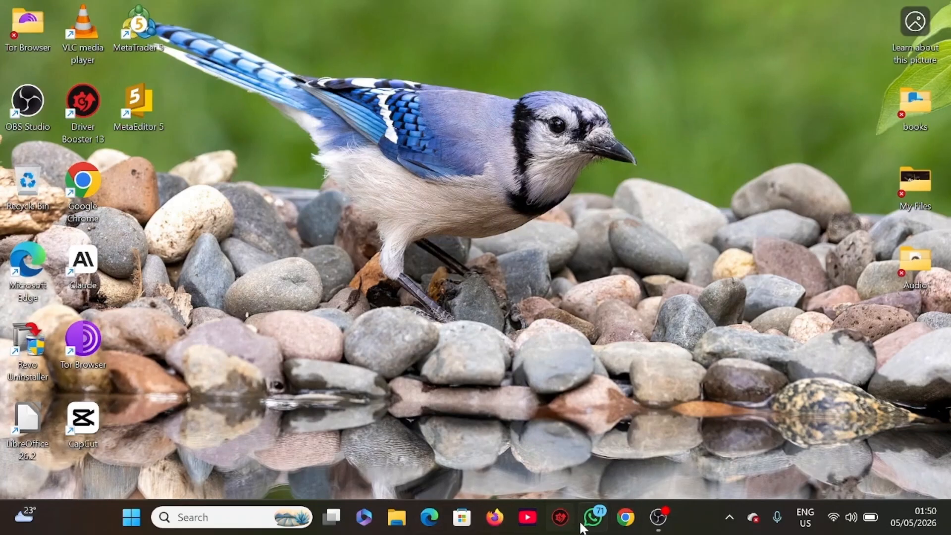
Open Chrome, search Google for "oracle vm virtualbox download" and open the VirtualBox Downloads page.
{"action": "left_click", "coordinate": [617, 529]}
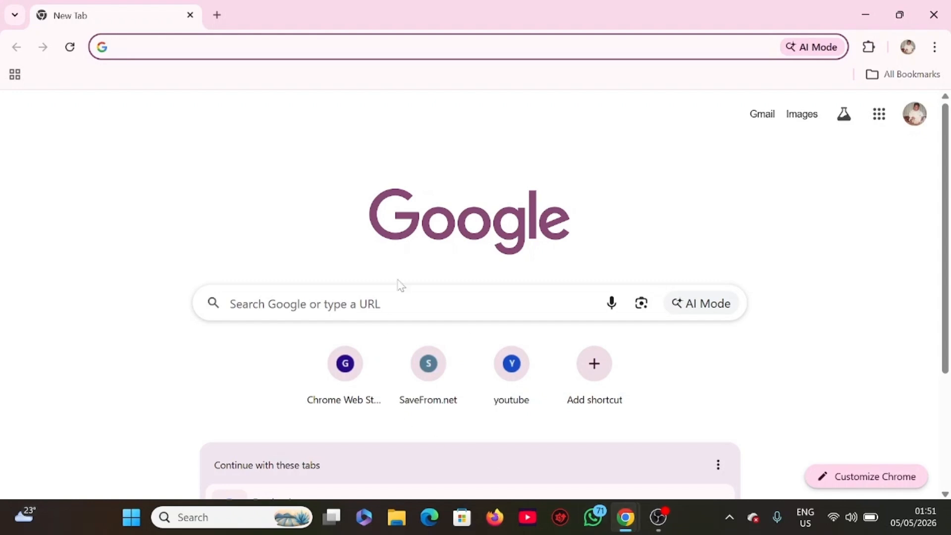
{"action": "left_click", "coordinate": [269, 55]}
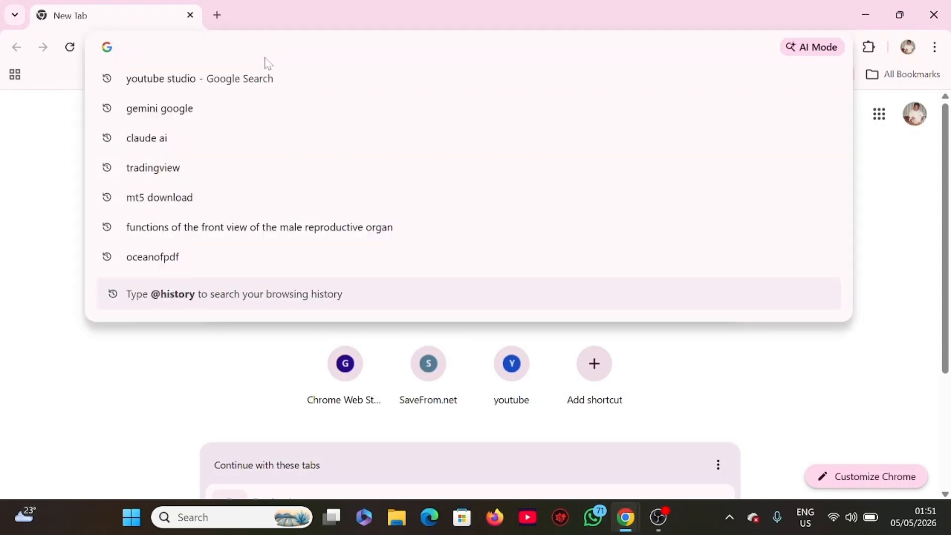
{"action": "type", "text": "Oracle"}
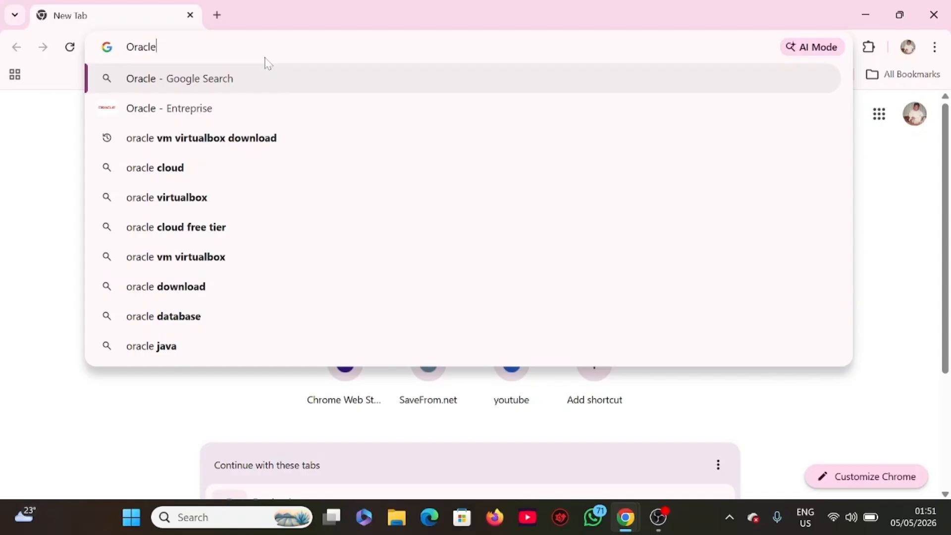
{"action": "left_click", "coordinate": [218, 146]}
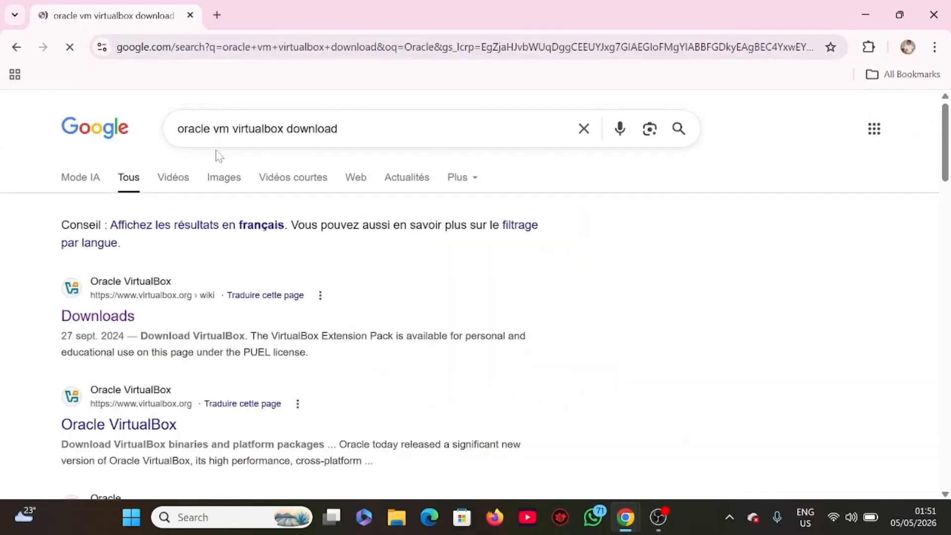
{"action": "left_click", "coordinate": [95, 327]}
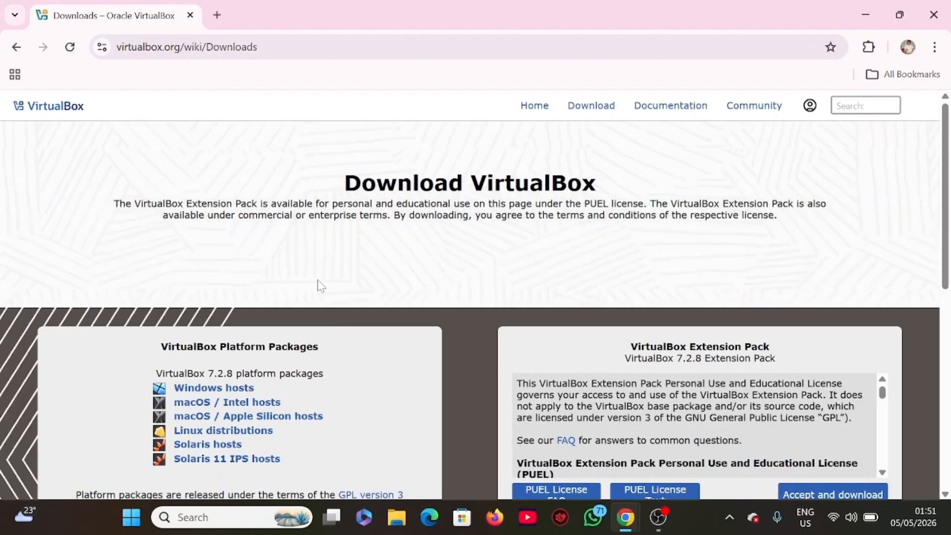
Start downloading the VirtualBox 7.2.8 platform package for Windows hosts, check it in the recent downloads and cancel it.
{"action": "scroll", "coordinate": [318, 282], "scroll_direction": "down", "scroll_amount": 1}
{"action": "scroll", "coordinate": [317, 279], "scroll_direction": "down", "scroll_amount": 1}
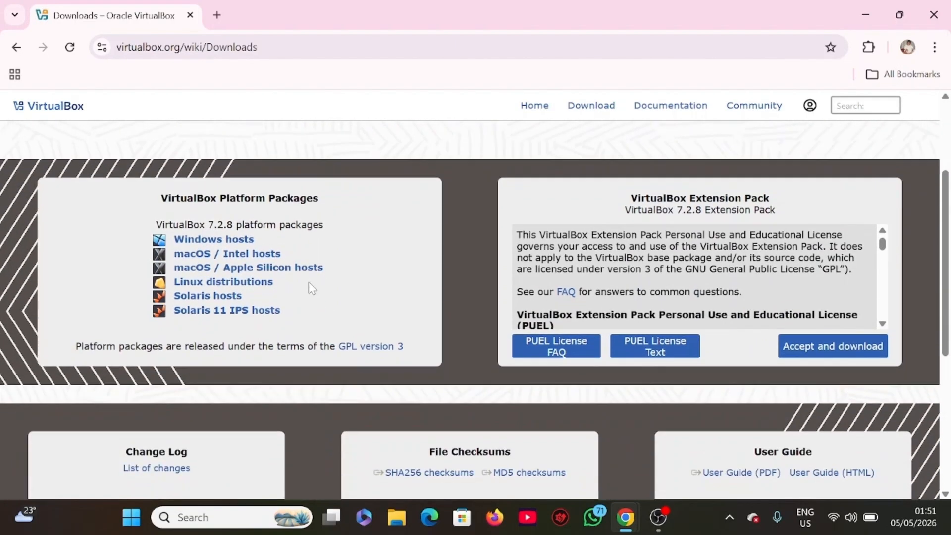
{"action": "left_click", "coordinate": [223, 243]}
{"action": "left_click", "coordinate": [882, 48]}
{"action": "mouse_move", "coordinate": [865, 120]}
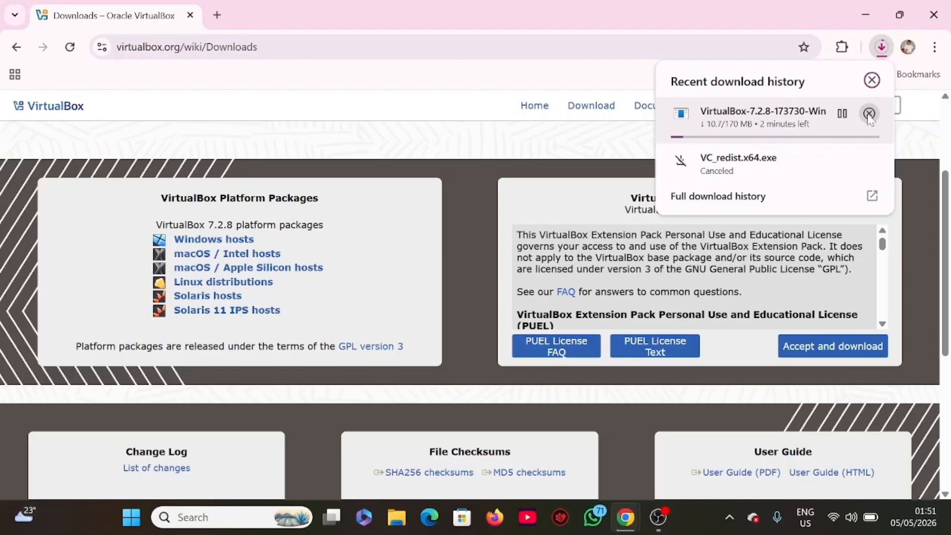
Open ubuntu.com/download in a new browser tab.
{"action": "key", "text": "ctrl+t"}
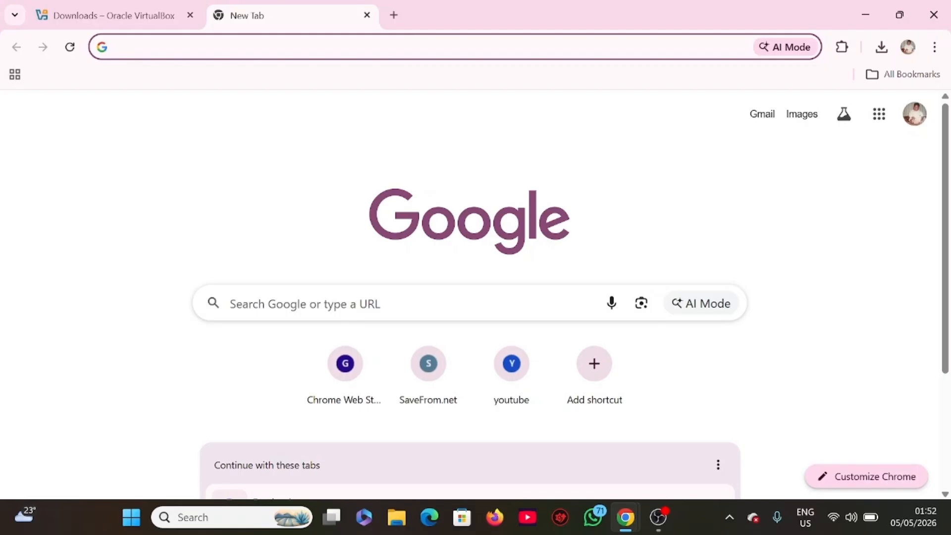
{"action": "left_click", "coordinate": [347, 47]}
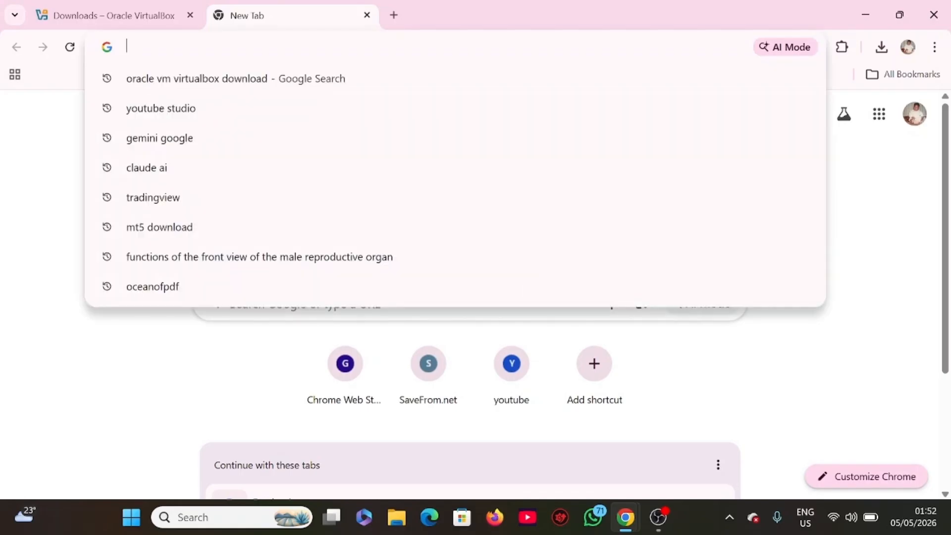
{"action": "type", "text": "ubuntu"}
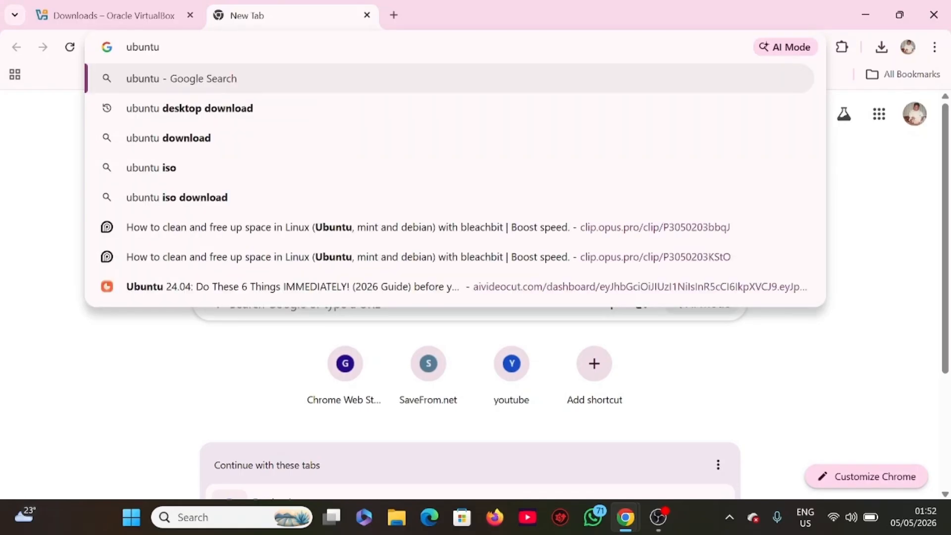
{"action": "type", "text": ".com"}
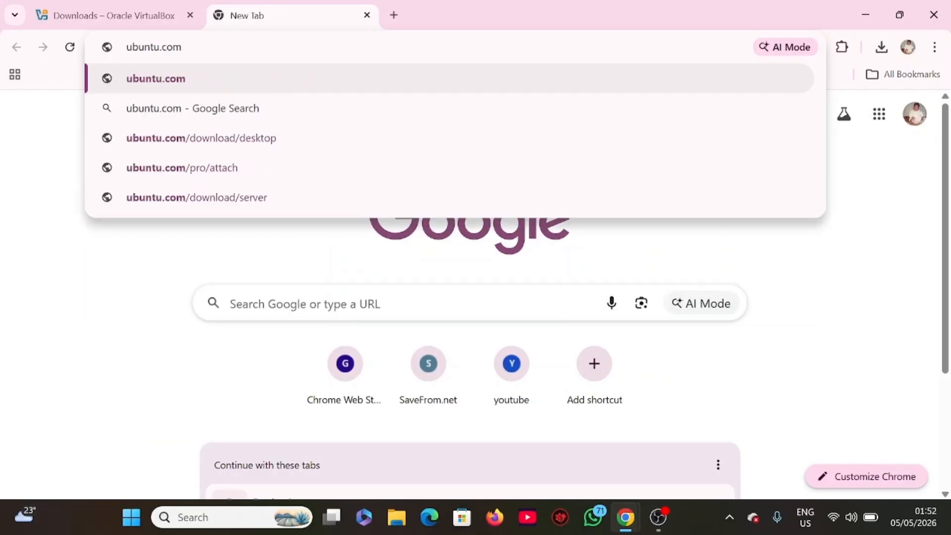
{"action": "type", "text": "/"}
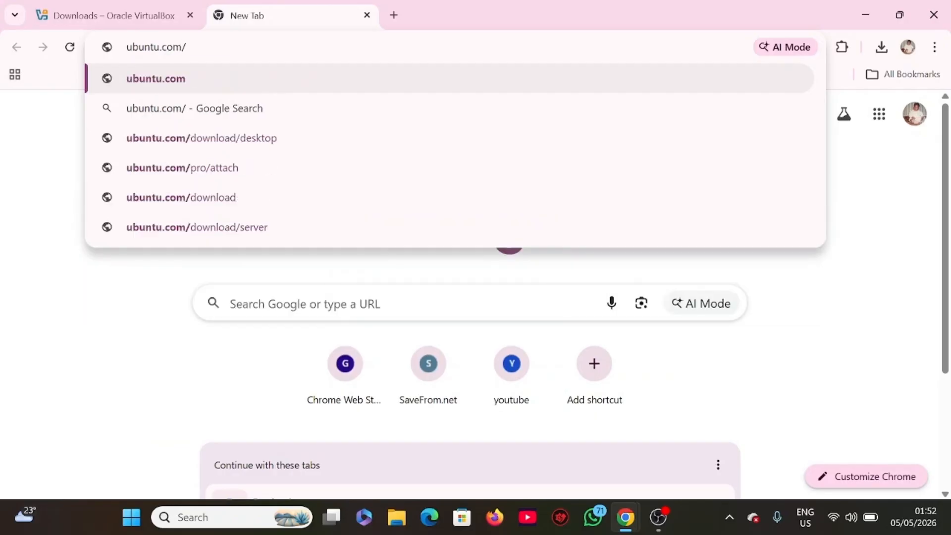
{"action": "type", "text": "download"}
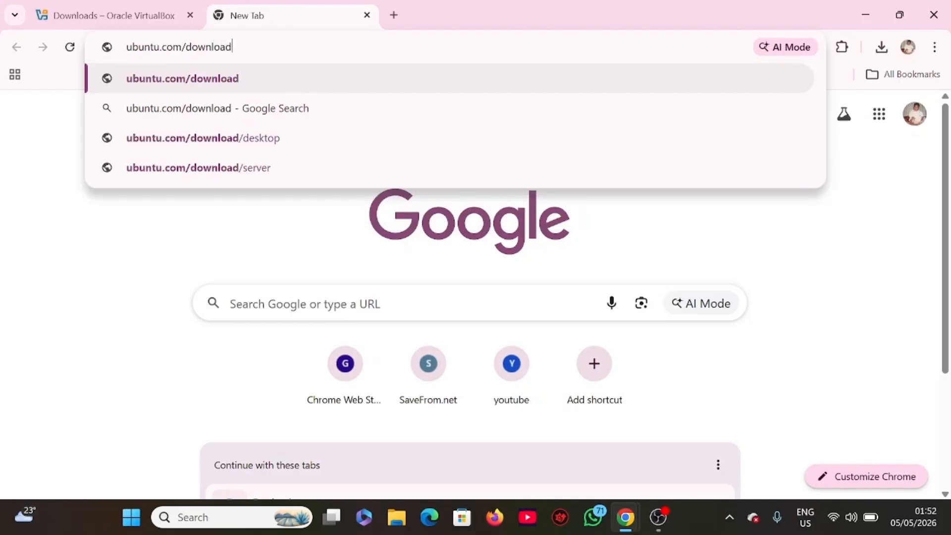
{"action": "key", "text": "Return"}
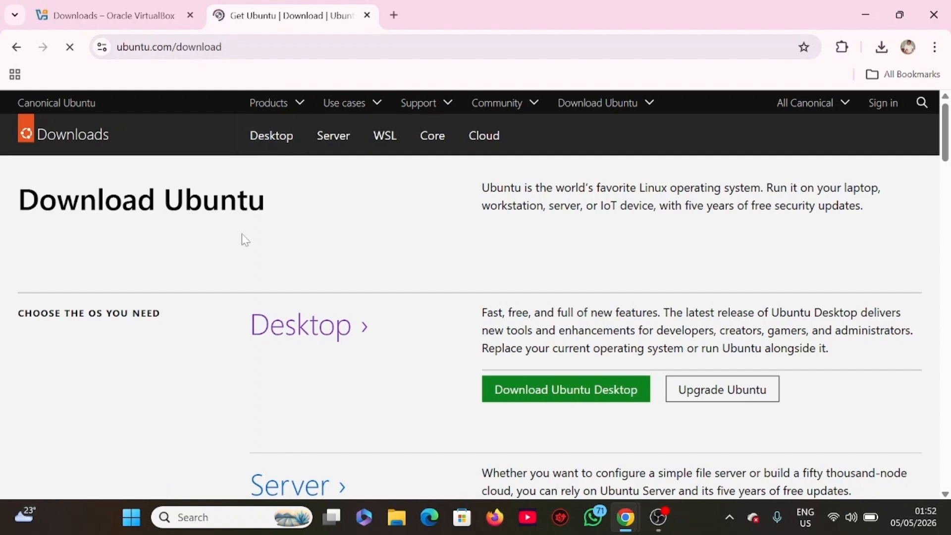
Go to the Ubuntu Desktop download page and start downloading Ubuntu 26.04 LTS for Intel or AMD 64-bit architecture.
{"action": "scroll", "coordinate": [456, 292], "scroll_direction": "down", "scroll_amount": 1}
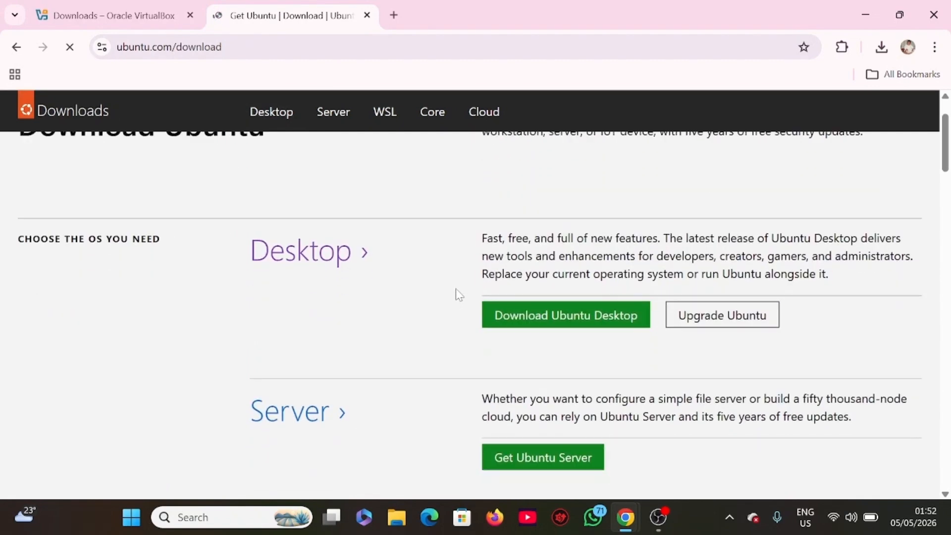
{"action": "left_click", "coordinate": [543, 325]}
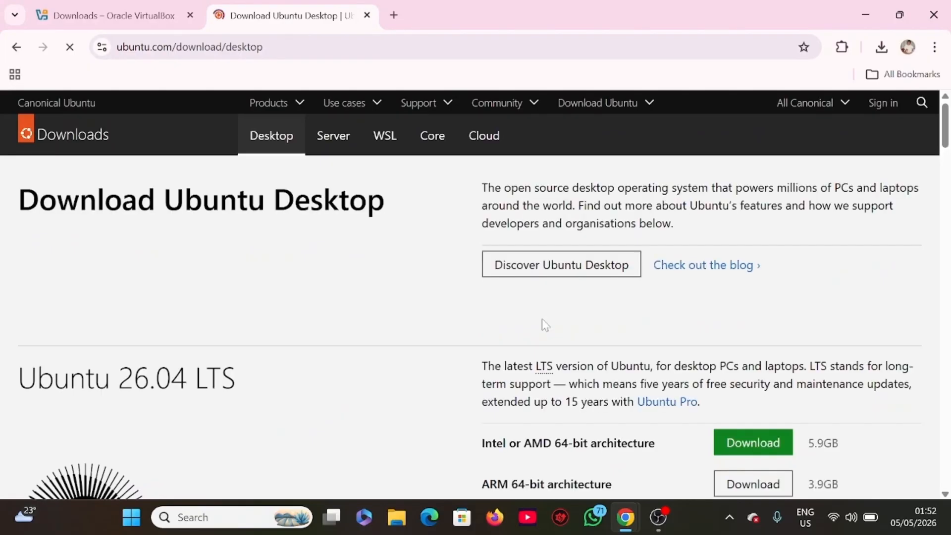
{"action": "scroll", "coordinate": [456, 331], "scroll_direction": "down", "scroll_amount": 3}
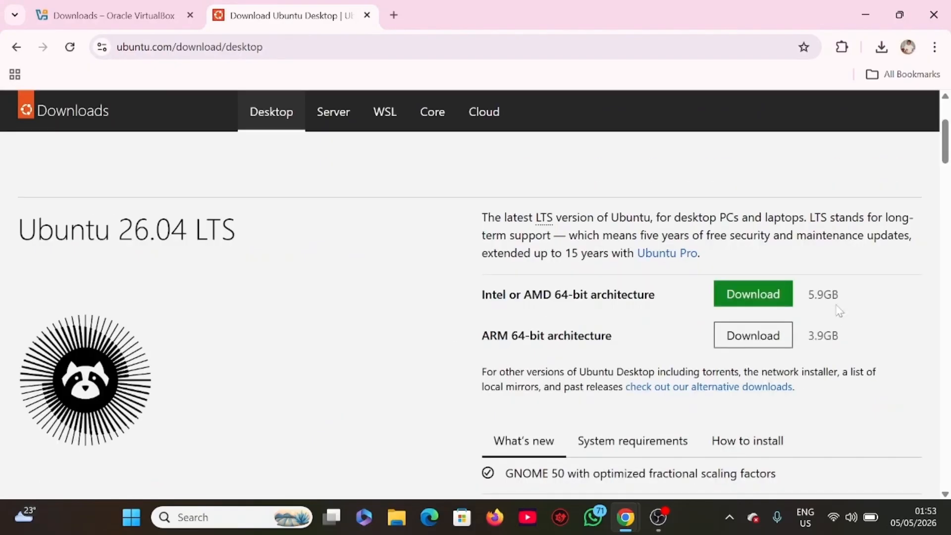
{"action": "left_click", "coordinate": [738, 301]}
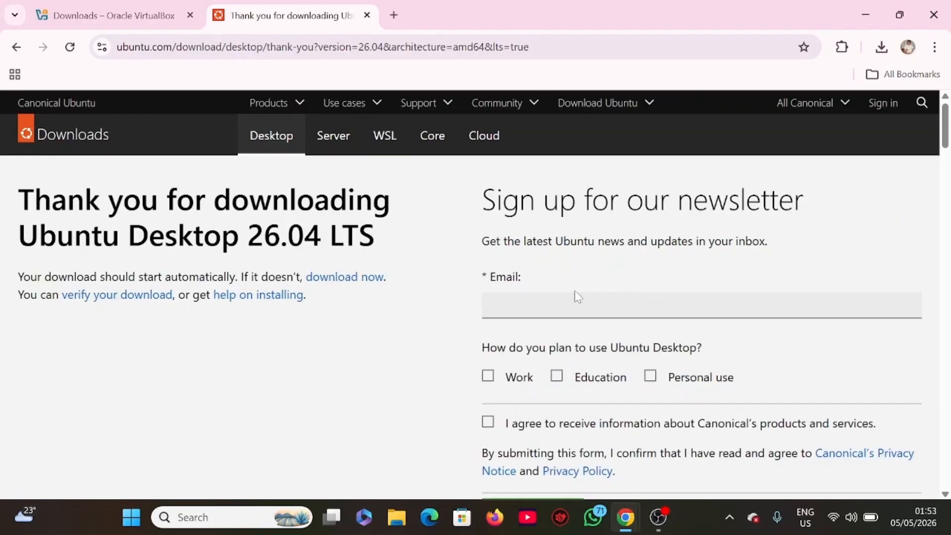
Cancel the running Ubuntu desktop ISO download and close the recent download history.
{"action": "scroll", "coordinate": [575, 290], "scroll_direction": "down", "scroll_amount": 1}
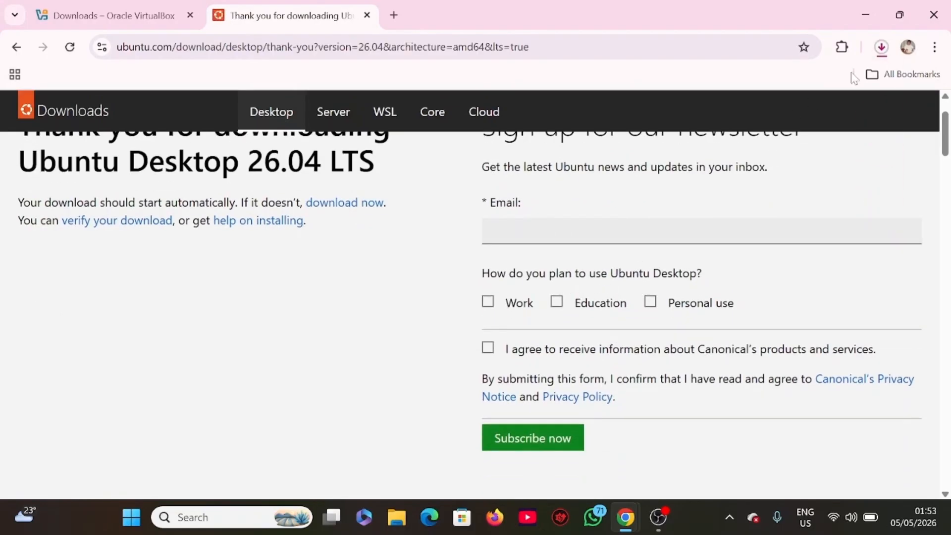
{"action": "left_click", "coordinate": [885, 52]}
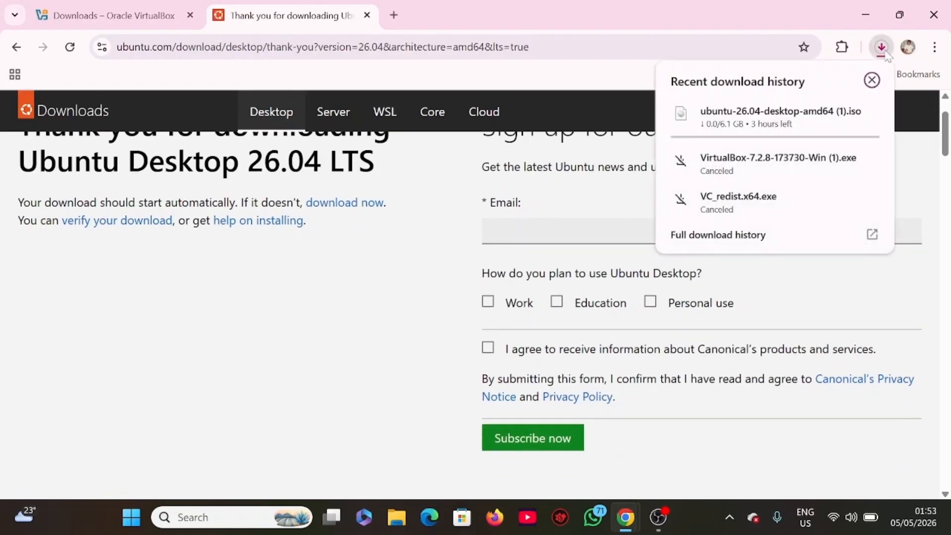
{"action": "mouse_move", "coordinate": [788, 137]}
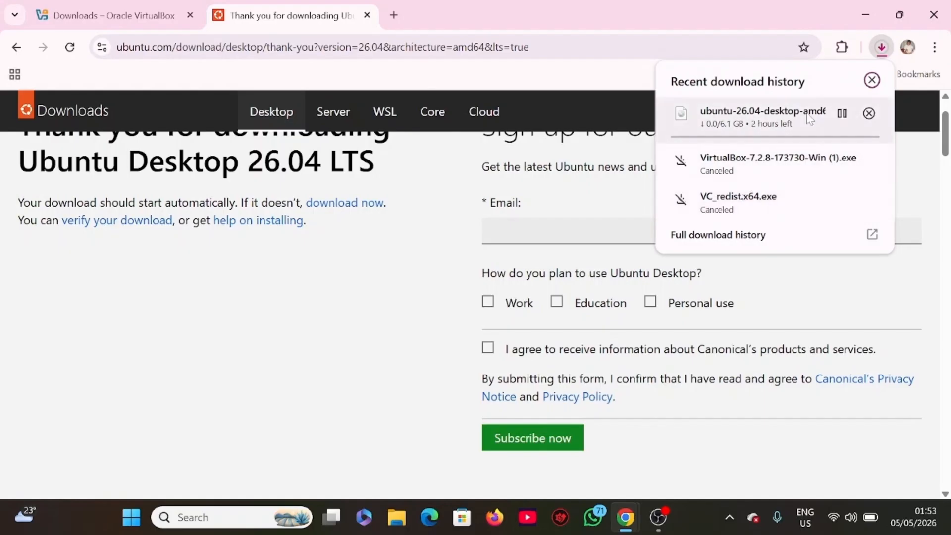
{"action": "left_click", "coordinate": [868, 114]}
{"action": "left_click", "coordinate": [871, 80]}
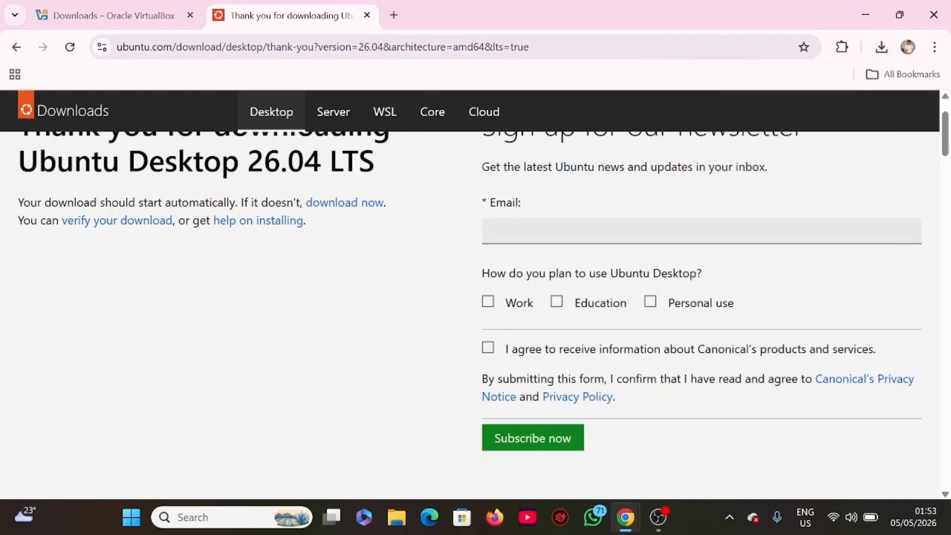
{"action": "scroll", "coordinate": [614, 278], "scroll_direction": "down", "scroll_amount": 1}
{"action": "scroll", "coordinate": [614, 270], "scroll_direction": "up", "scroll_amount": 1}
{"action": "scroll", "coordinate": [614, 270], "scroll_direction": "up", "scroll_amount": 1}
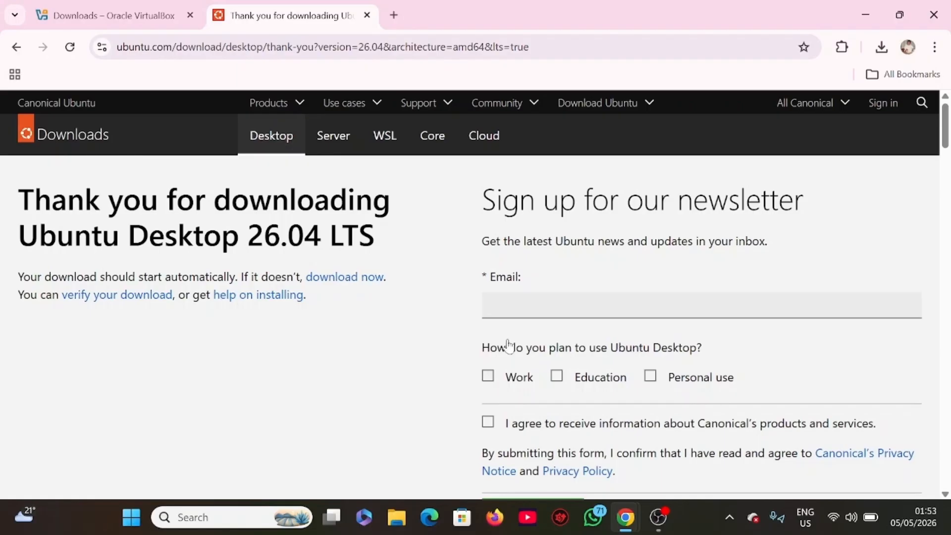
{"action": "scroll", "coordinate": [543, 329], "scroll_direction": "down", "scroll_amount": 1}
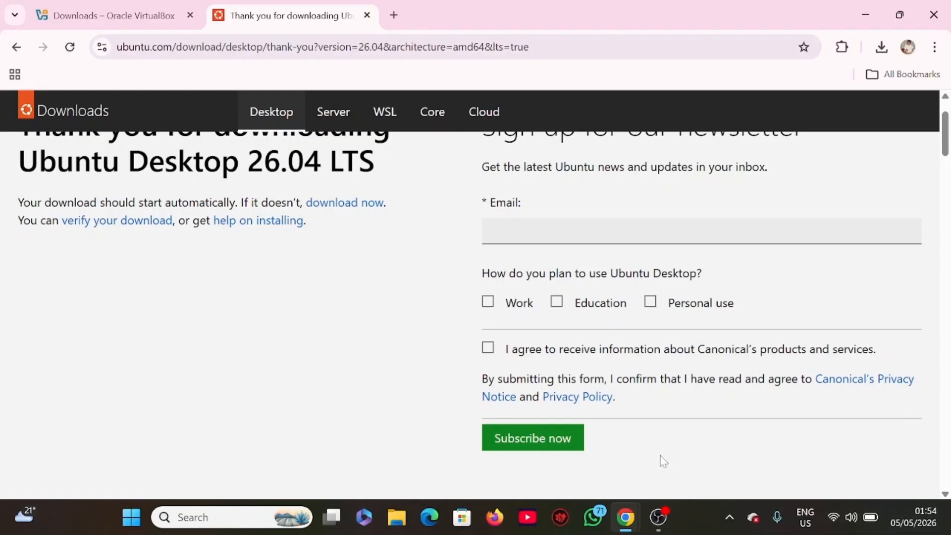
Switch to File Explorer, open the Downloads folder and locate the VirtualBox-7.2.8-173730-Win.exe installer.
{"action": "key", "text": "super+d"}
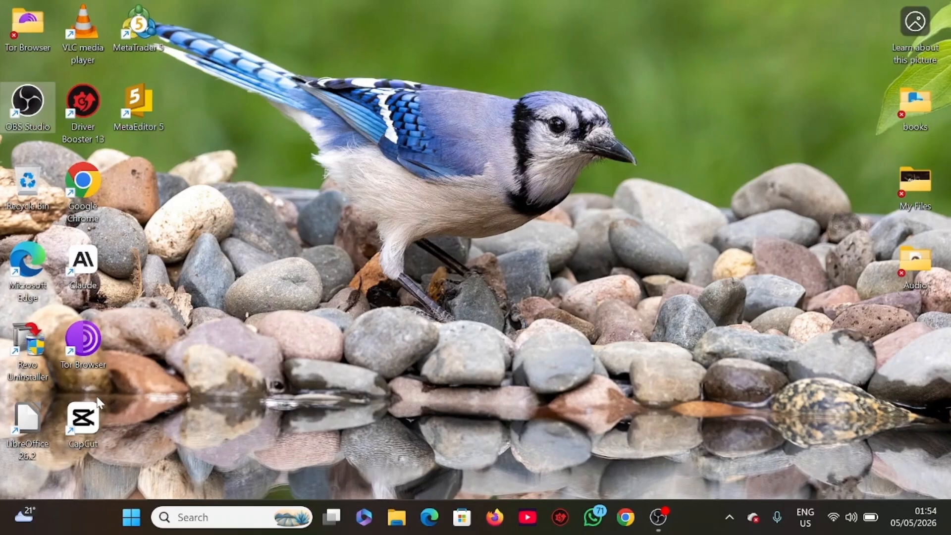
{"action": "key", "text": "super+e"}
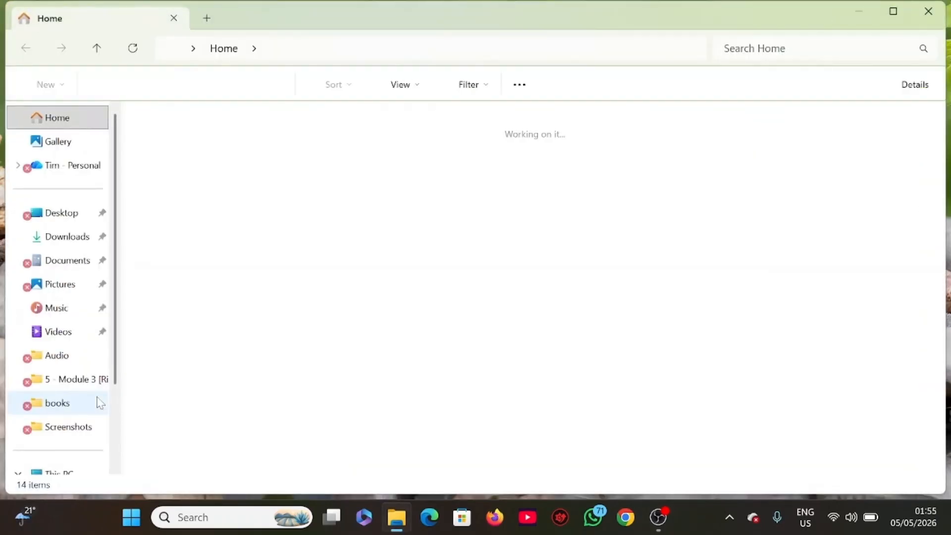
{"action": "left_click", "coordinate": [73, 240]}
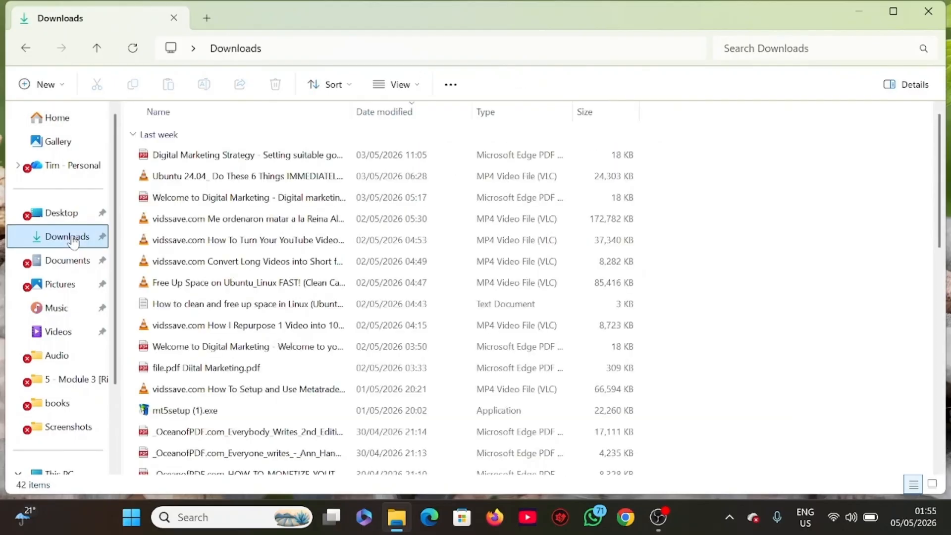
{"action": "scroll", "coordinate": [252, 229], "scroll_direction": "down", "scroll_amount": 1}
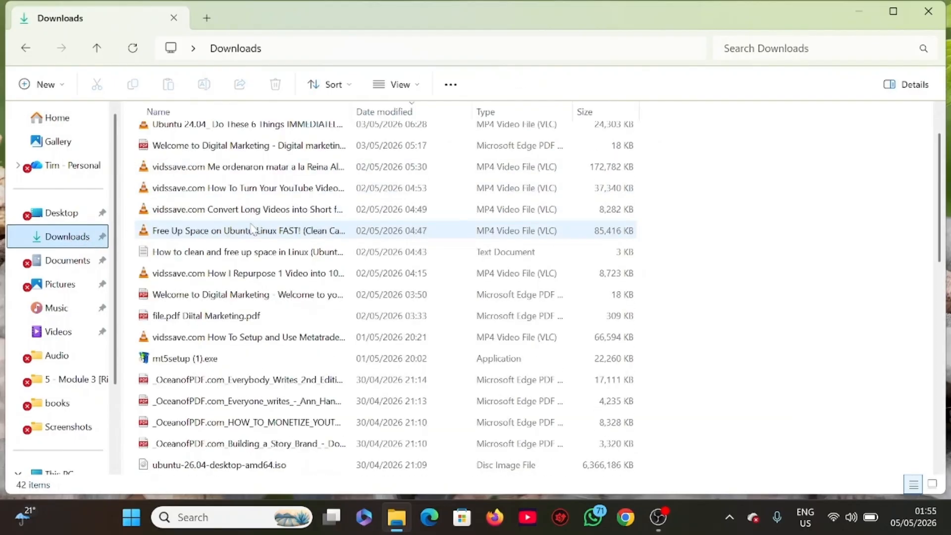
{"action": "scroll", "coordinate": [252, 229], "scroll_direction": "down", "scroll_amount": 1}
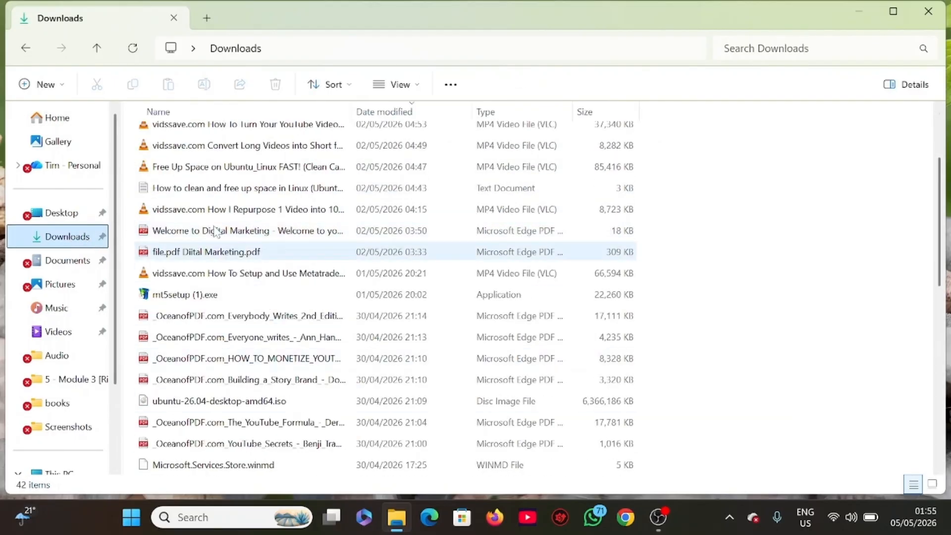
{"action": "left_click", "coordinate": [939, 469]}
{"action": "left_click", "coordinate": [939, 469]}
{"action": "left_click", "coordinate": [939, 469]}
{"action": "left_click", "coordinate": [939, 469]}
{"action": "left_click", "coordinate": [939, 470]}
{"action": "left_click", "coordinate": [939, 469]}
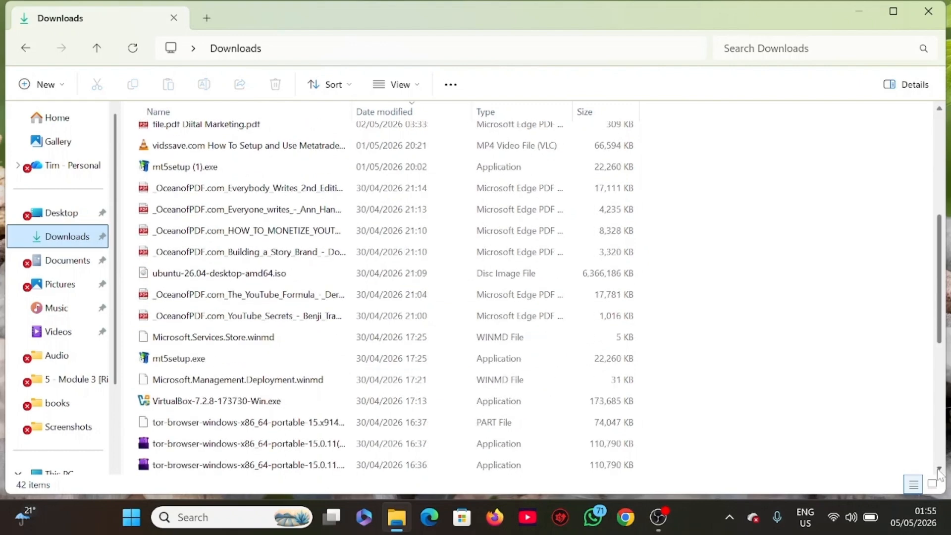
{"action": "left_click", "coordinate": [939, 470]}
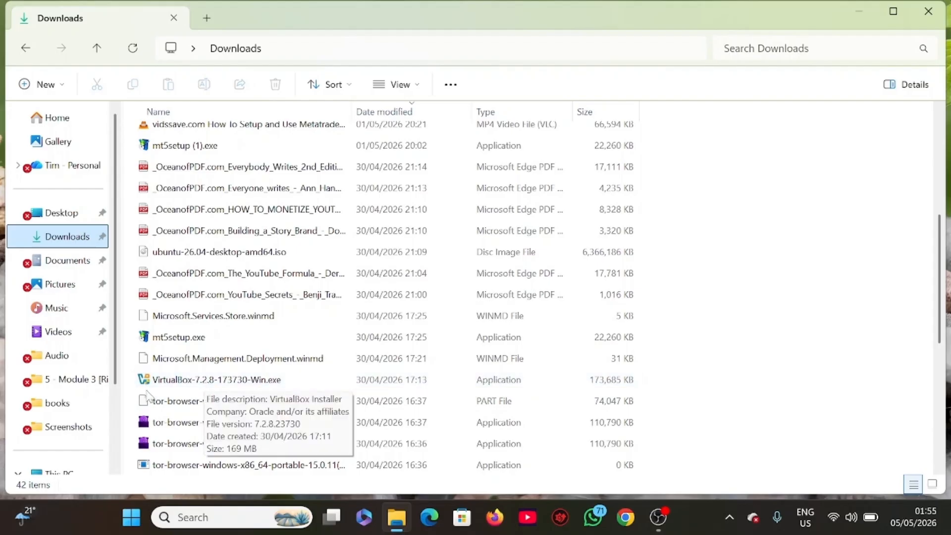
Try to install VirtualBox by running VirtualBox-7.2.8-173730-Win.exe, dismiss the warning and close the installer.
{"action": "double_click", "coordinate": [181, 381]}
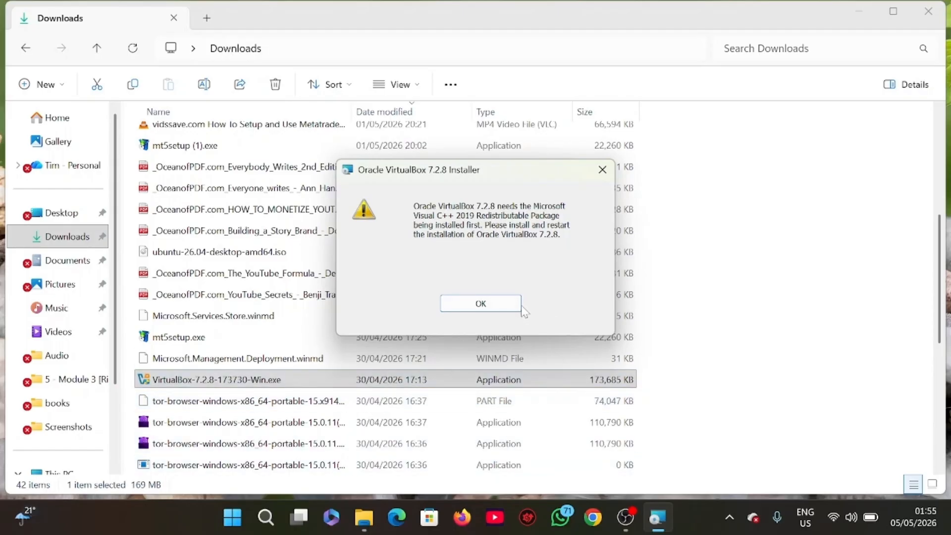
{"action": "left_click", "coordinate": [507, 308]}
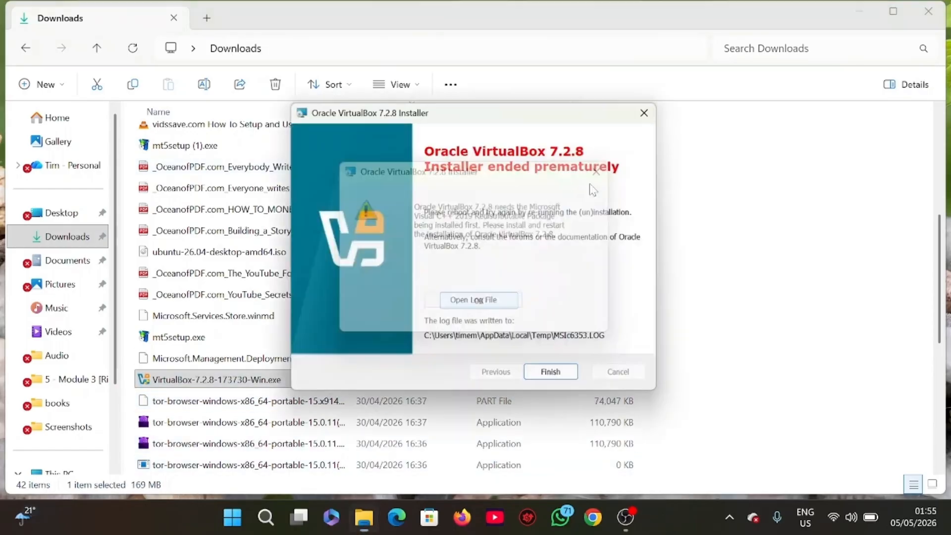
{"action": "left_click", "coordinate": [572, 375]}
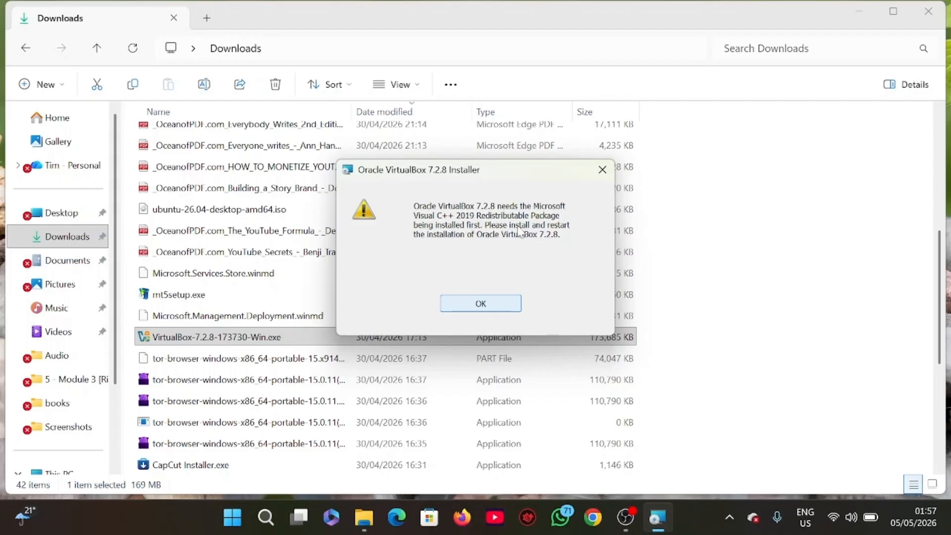
Dismiss the missing Visual C++ package warning, finish the ended VirtualBox installer and minimize File Explorer.
{"action": "left_click", "coordinate": [465, 309]}
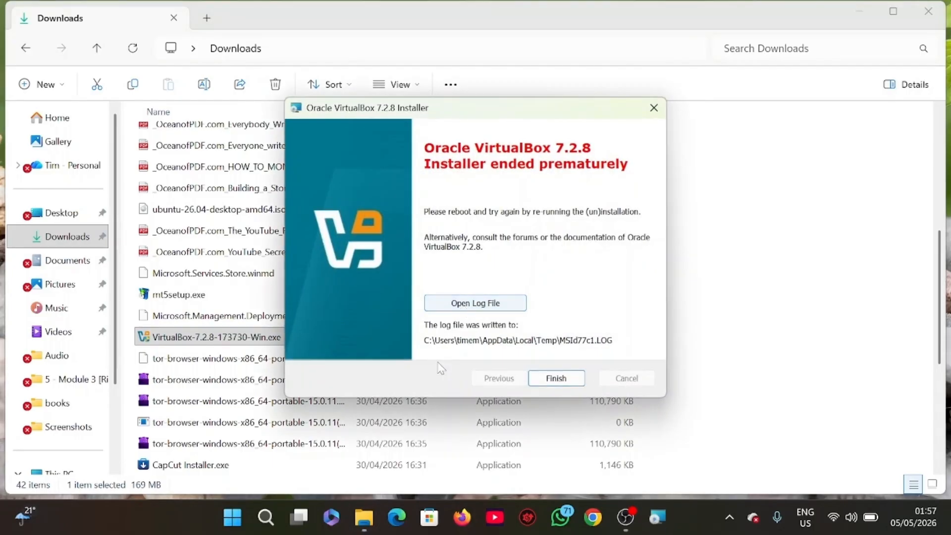
{"action": "left_click", "coordinate": [570, 380]}
{"action": "left_click", "coordinate": [576, 312]}
{"action": "left_click", "coordinate": [859, 11]}
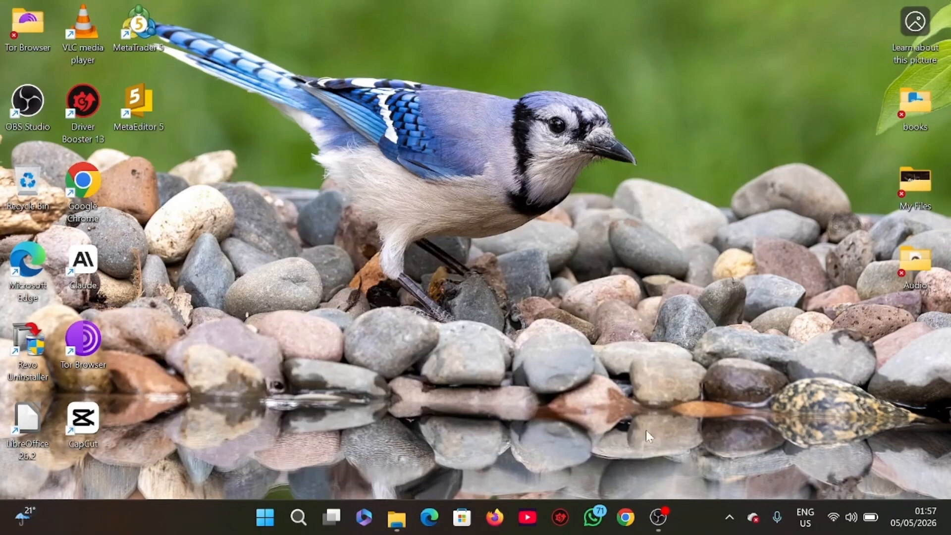
Switch to Chrome, go to the Microsoft Download Center and look through the Developer tools downloads.
{"action": "left_click", "coordinate": [631, 525]}
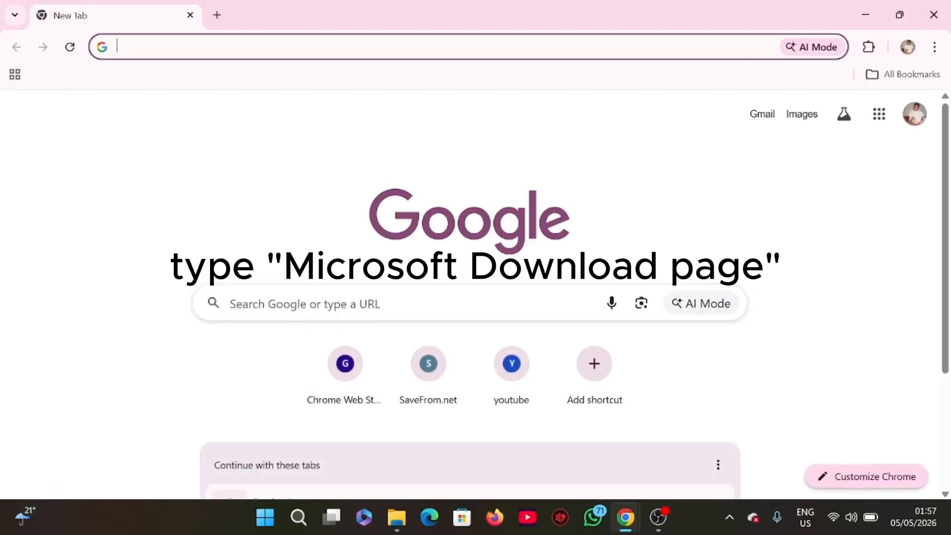
{"action": "left_click", "coordinate": [389, 308]}
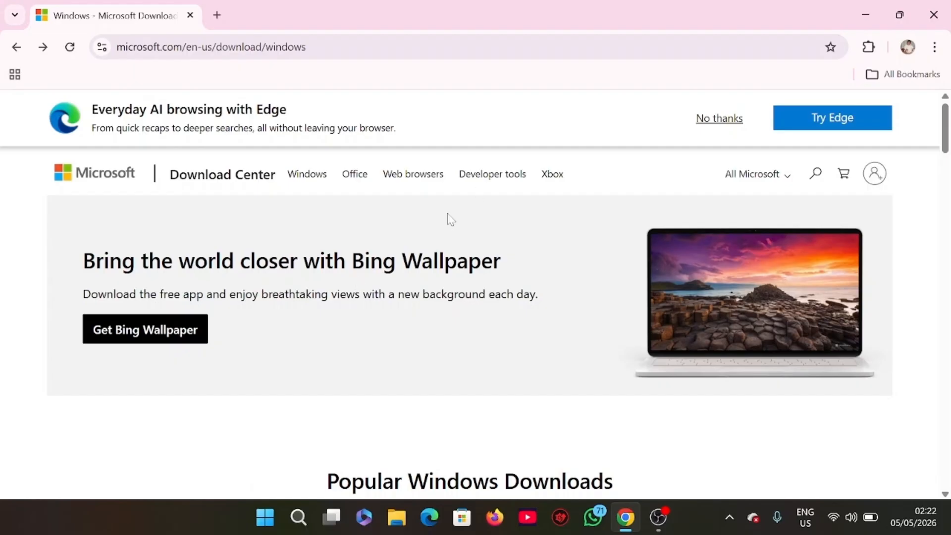
{"action": "left_click", "coordinate": [492, 175]}
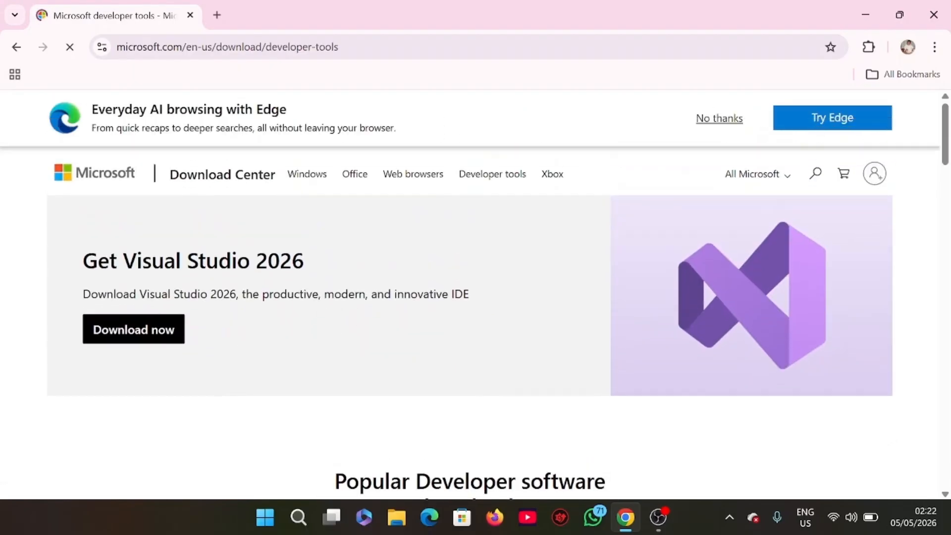
{"action": "scroll", "coordinate": [366, 307], "scroll_direction": "down", "scroll_amount": 10}
{"action": "scroll", "coordinate": [367, 298], "scroll_direction": "up", "scroll_amount": 3}
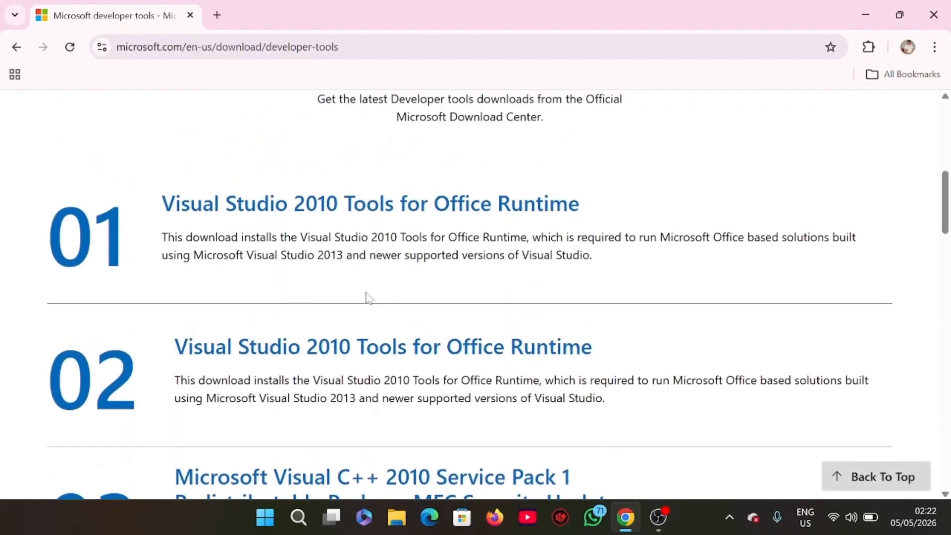
{"action": "scroll", "coordinate": [368, 297], "scroll_direction": "up", "scroll_amount": 1}
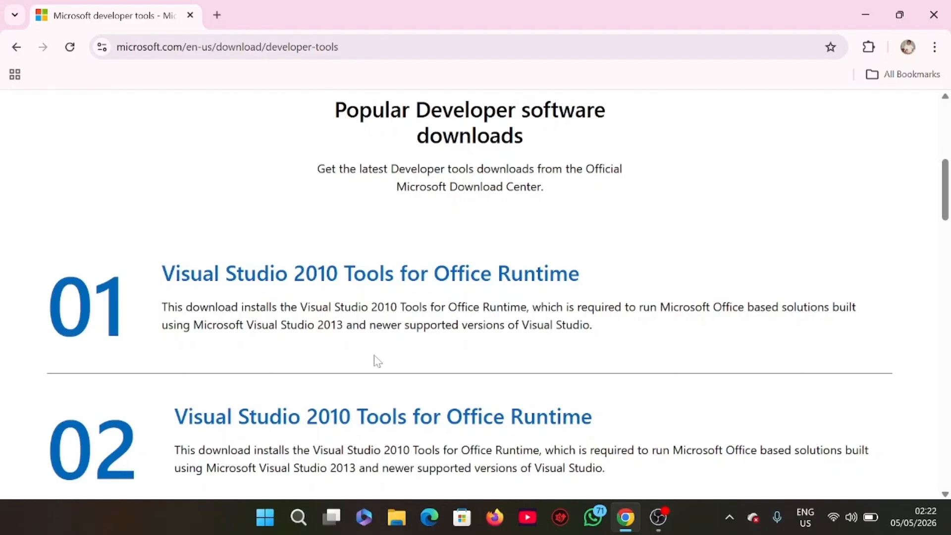
{"action": "scroll", "coordinate": [269, 219], "scroll_direction": "up", "scroll_amount": 6}
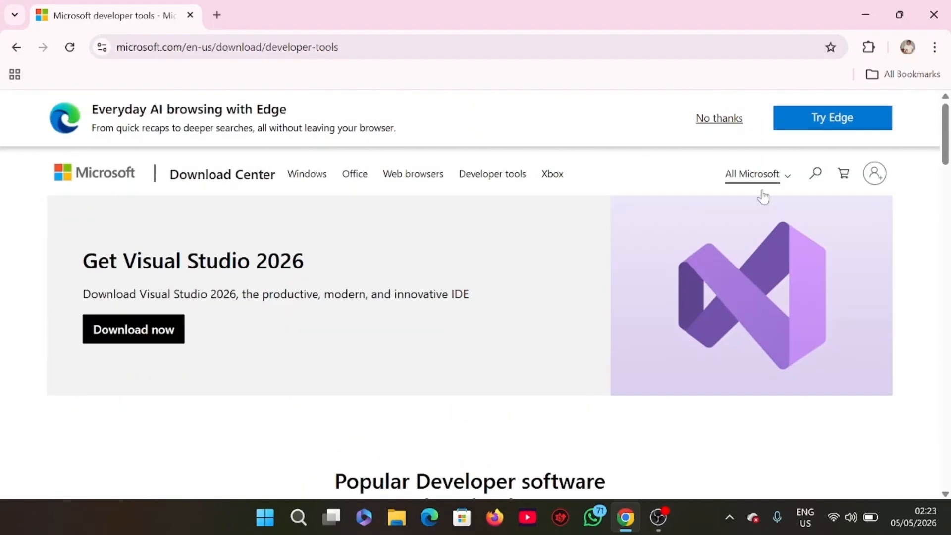
Search the Microsoft site for "distributable packages 2019" and dismiss the Driver Booster advertisement.
{"action": "left_click", "coordinate": [816, 174]}
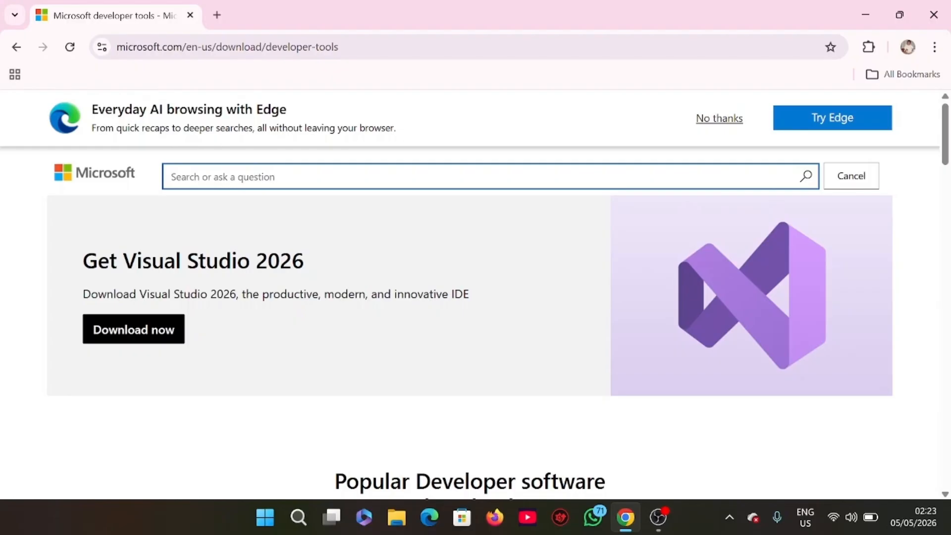
{"action": "type", "text": "distributable packages 2019"}
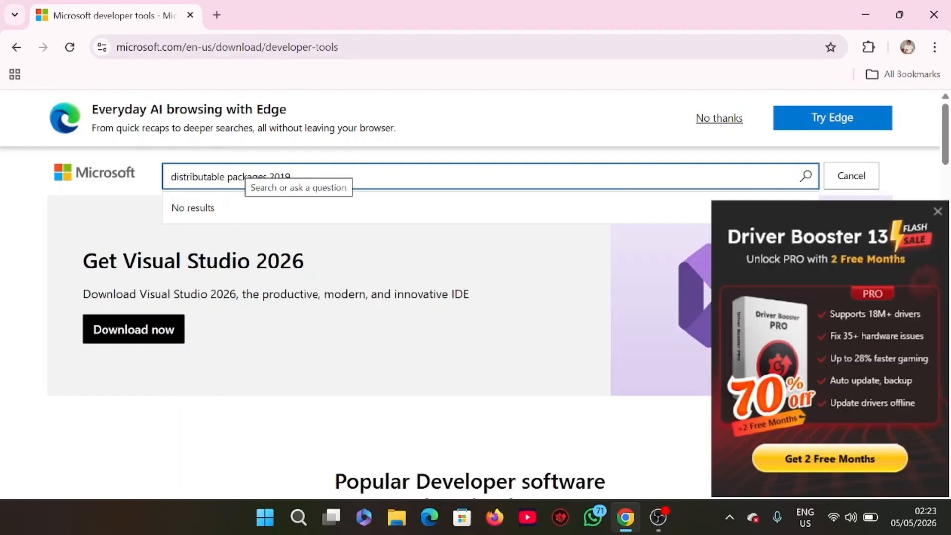
{"action": "left_click", "coordinate": [938, 211]}
{"action": "left_click", "coordinate": [806, 179]}
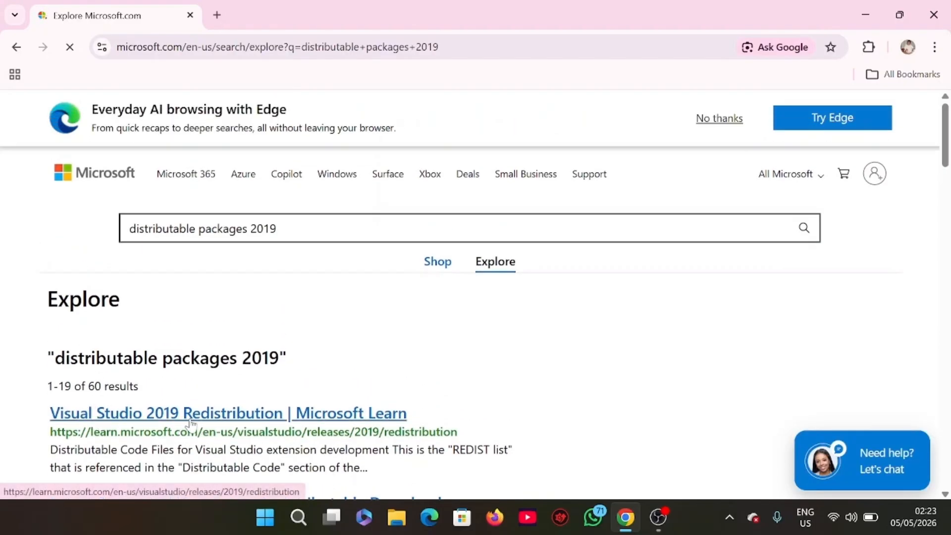
Open the Latest Supported Visual C++ Redistributable Downloads result and download the X64 package, vc_redist.x64.exe.
{"action": "scroll", "coordinate": [252, 416], "scroll_direction": "down", "scroll_amount": 3}
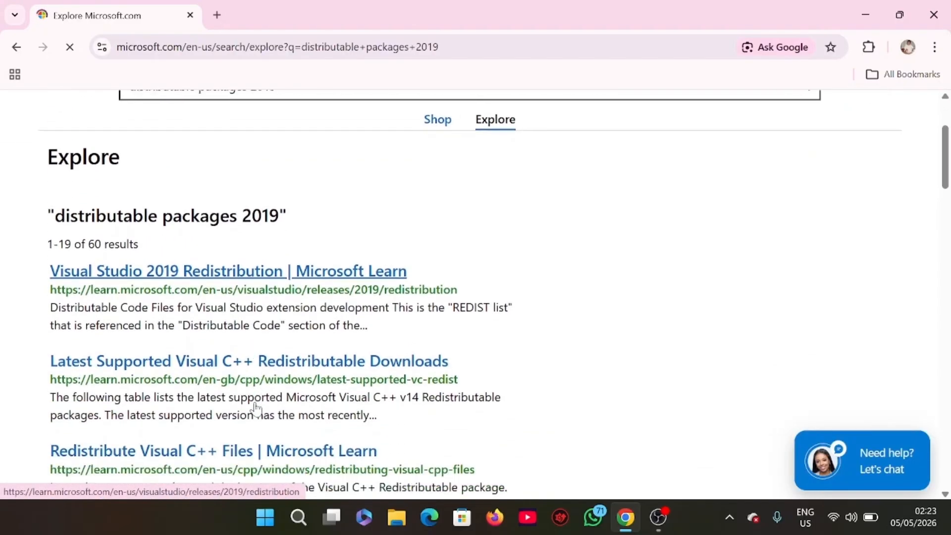
{"action": "scroll", "coordinate": [240, 388], "scroll_direction": "down", "scroll_amount": 2}
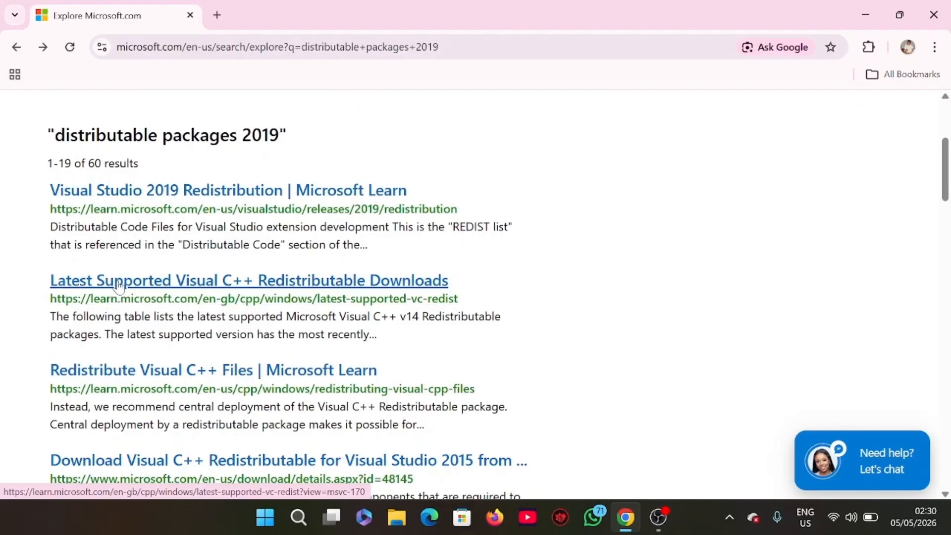
{"action": "left_click", "coordinate": [125, 287]}
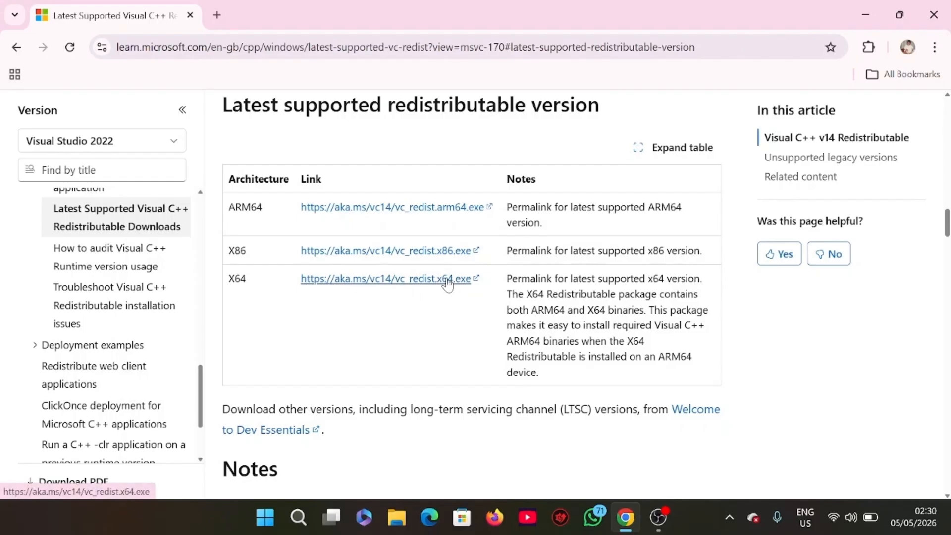
{"action": "left_click", "coordinate": [415, 287]}
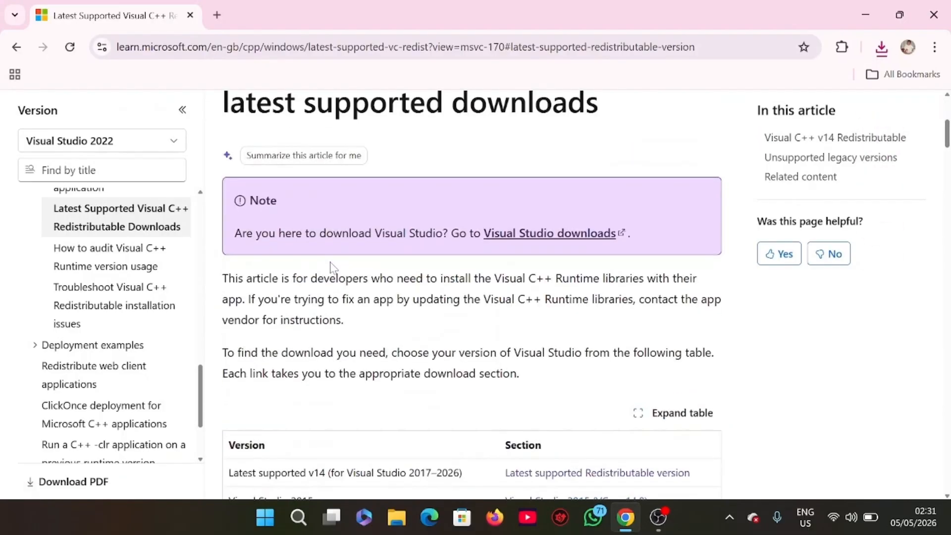
Run the downloaded VC_redist.x64.exe, agree to the license terms and install the Visual C++ v14 Redistributable (x64).
{"action": "left_click", "coordinate": [878, 52]}
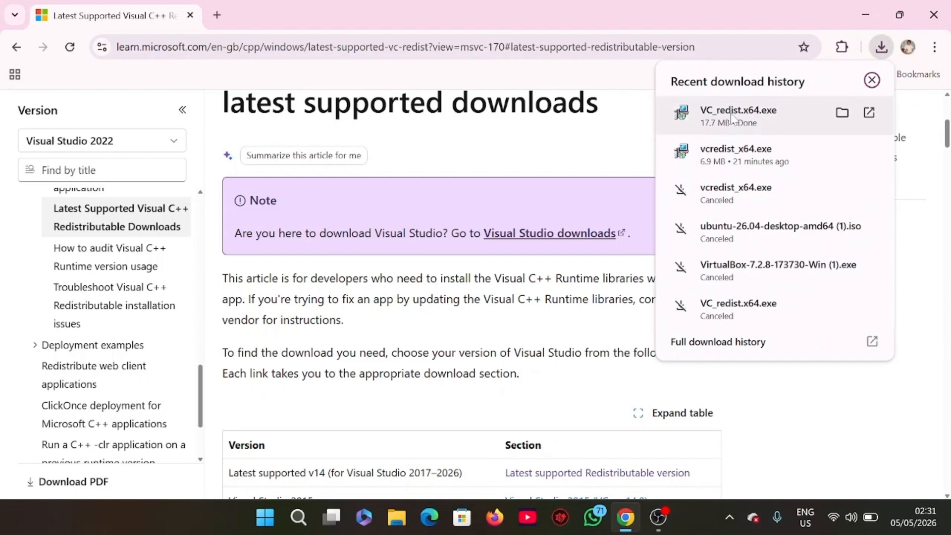
{"action": "left_click", "coordinate": [732, 118]}
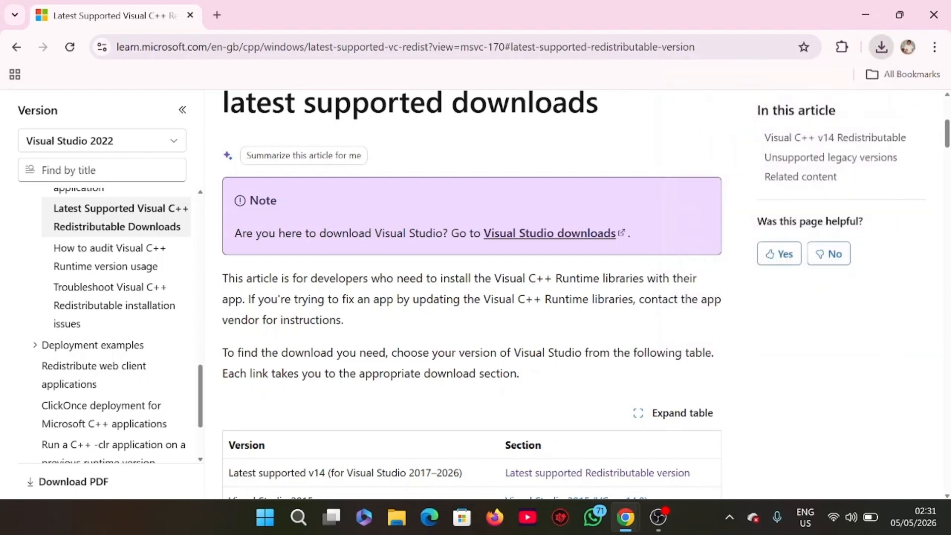
{"action": "left_click", "coordinate": [872, 13]}
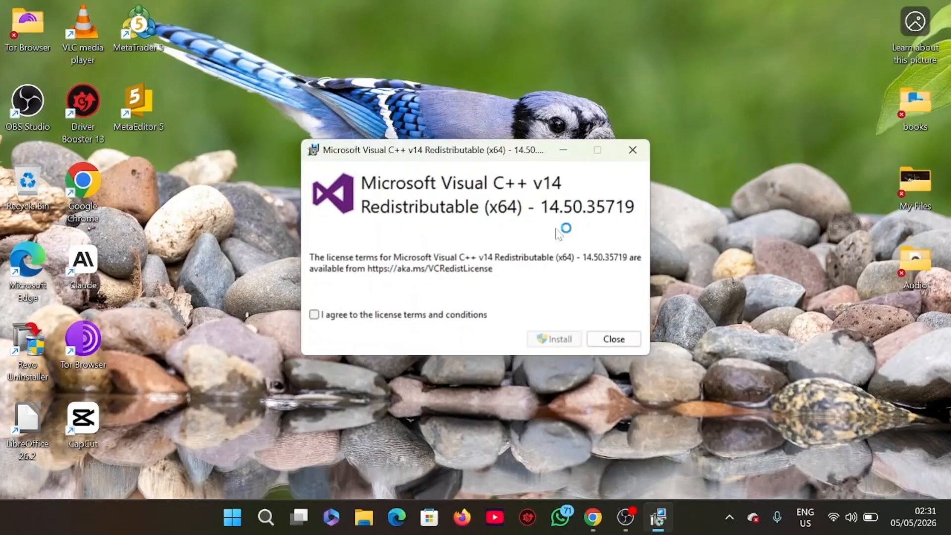
{"action": "left_click", "coordinate": [314, 315]}
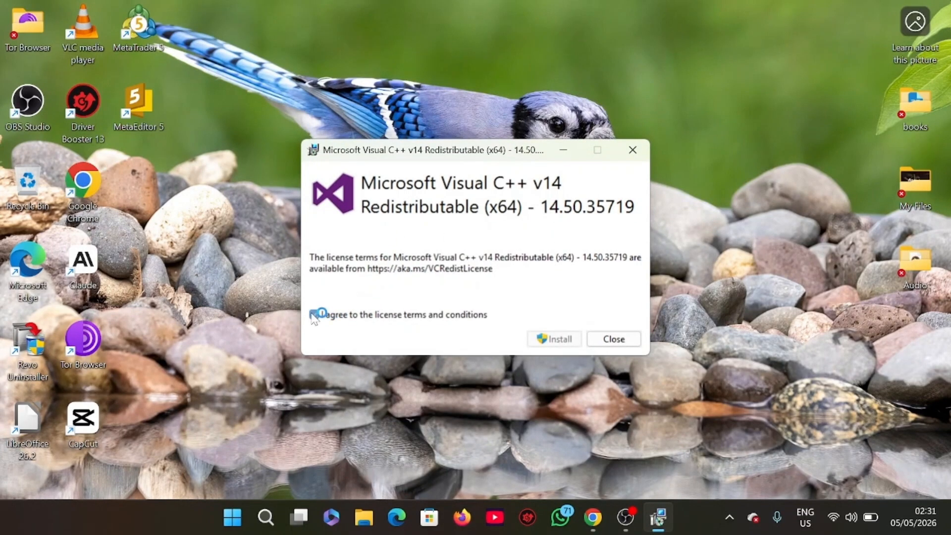
{"action": "left_click", "coordinate": [553, 339]}
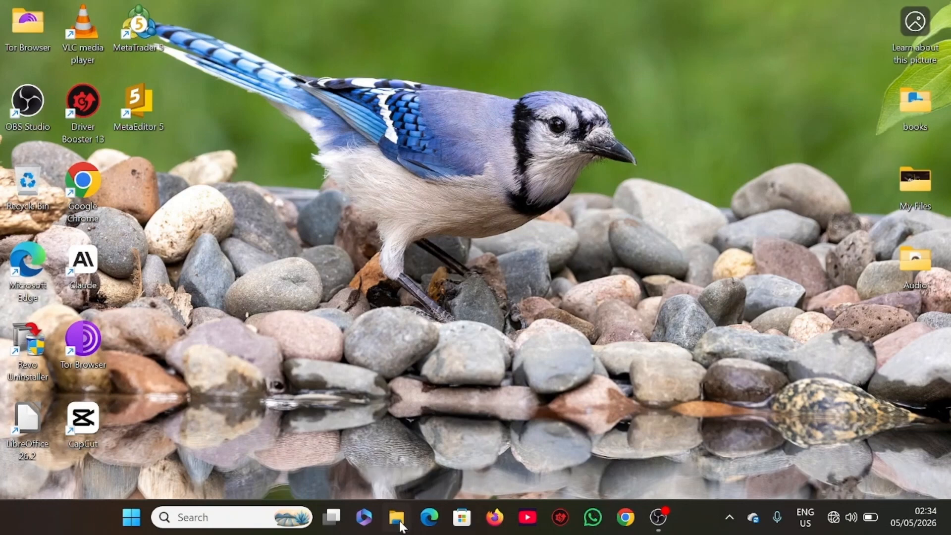
Switch to File Explorer, open the Downloads folder and run VirtualBox-7.2.8-173730-Win.exe.
{"action": "key", "text": "super+e"}
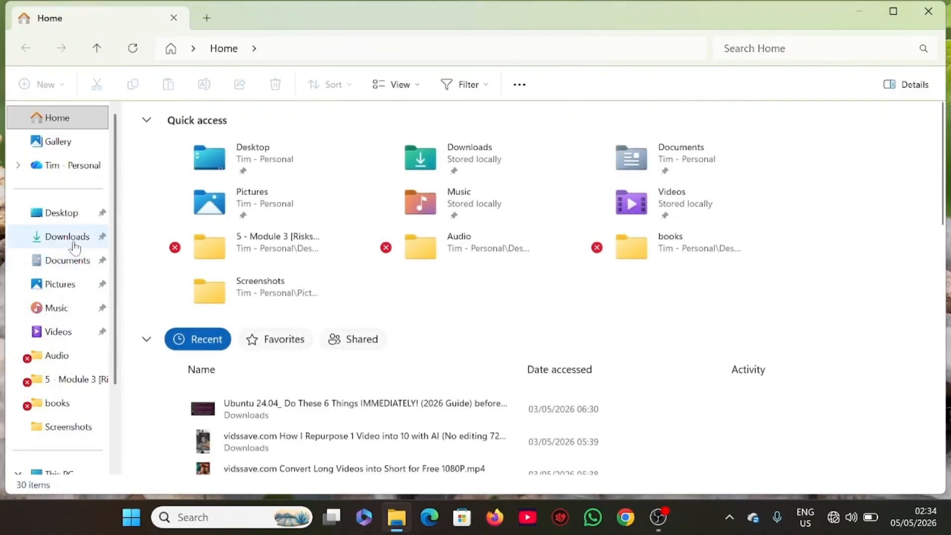
{"action": "left_click", "coordinate": [73, 240]}
{"action": "scroll", "coordinate": [164, 270], "scroll_direction": "down", "scroll_amount": 5}
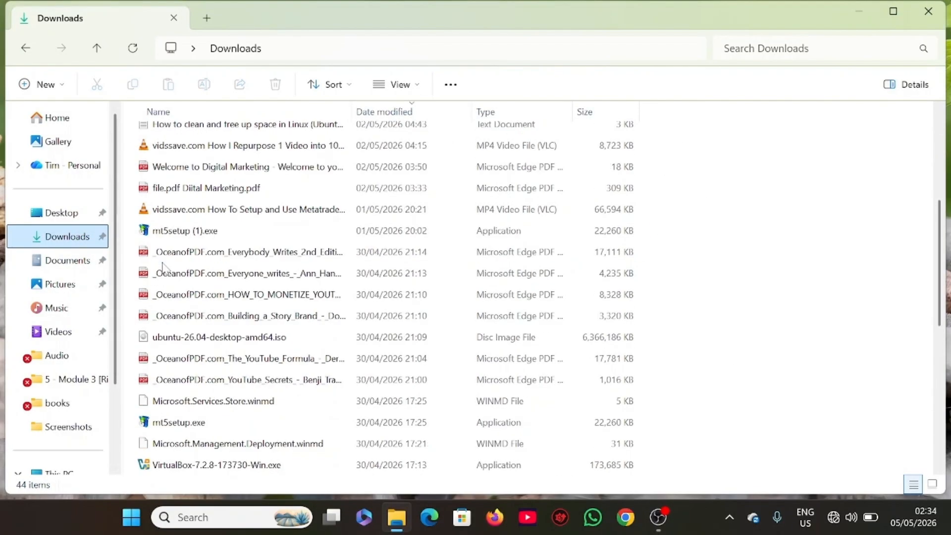
{"action": "double_click", "coordinate": [204, 404]}
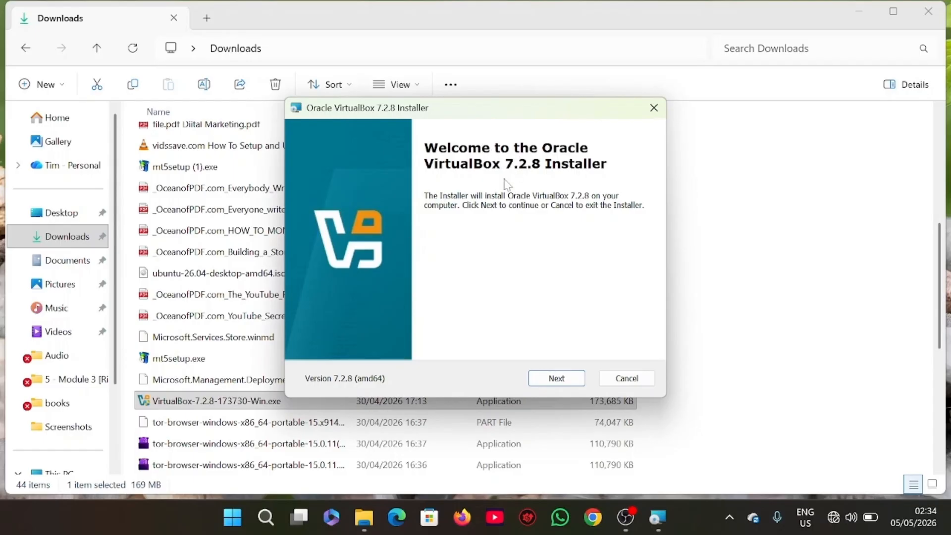
Accept the VirtualBox license agreement, keep the default features and location, and agree to the network disconnection and missing dependencies notices.
{"action": "left_click", "coordinate": [557, 379]}
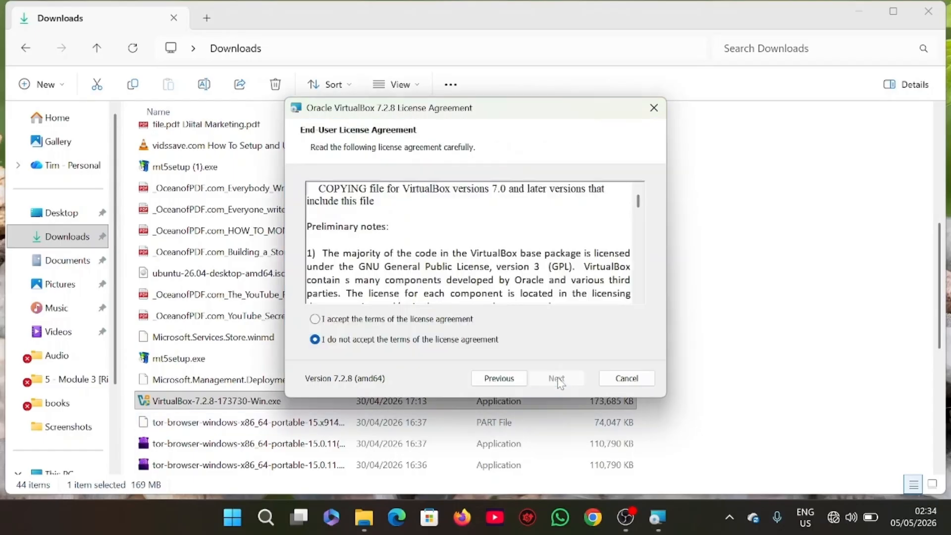
{"action": "left_click", "coordinate": [315, 320]}
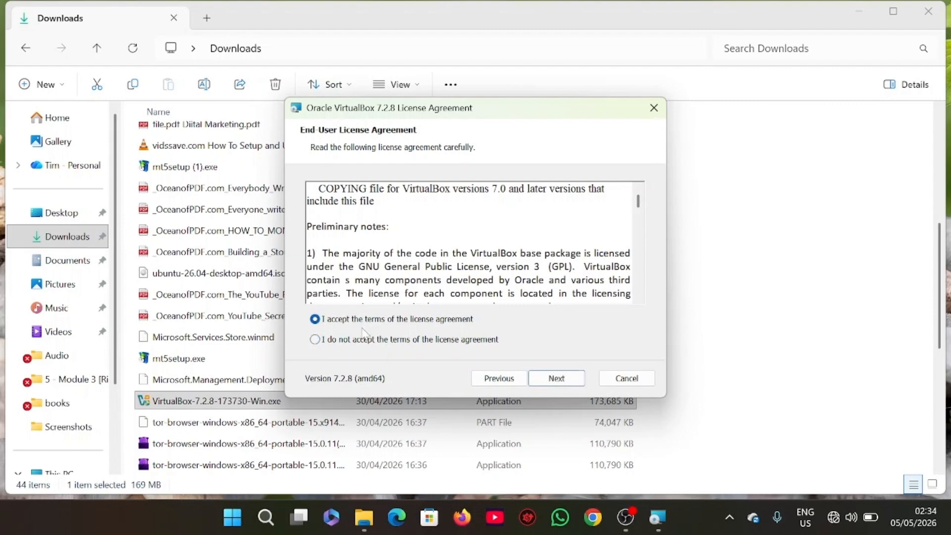
{"action": "left_click", "coordinate": [560, 385]}
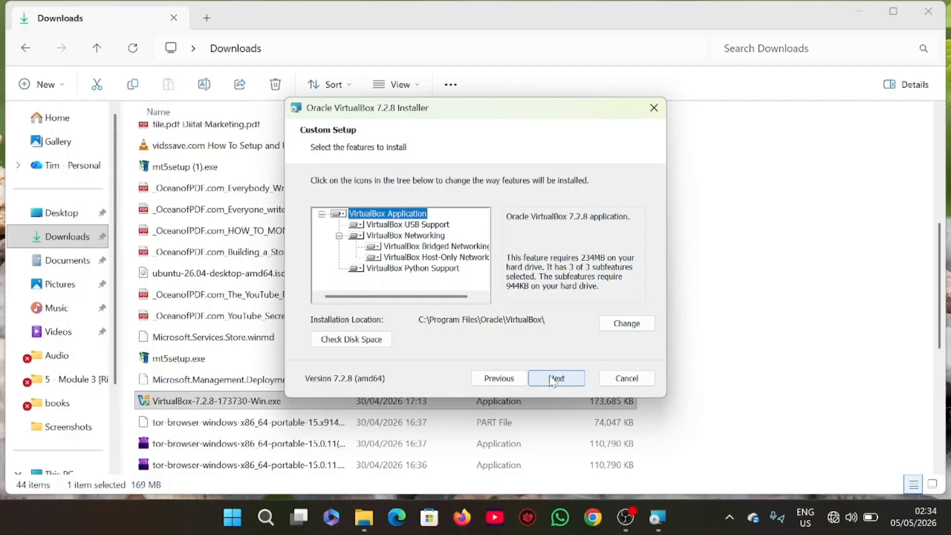
{"action": "left_click", "coordinate": [553, 381]}
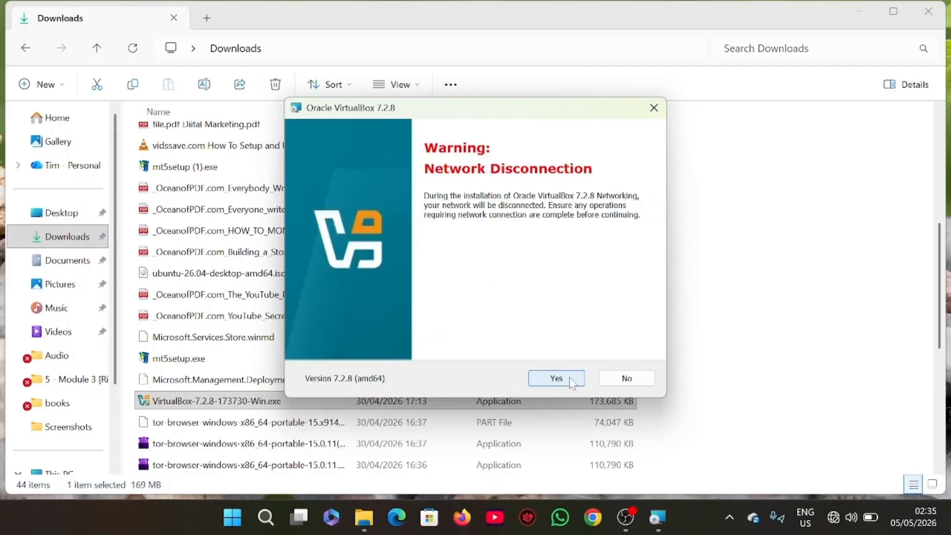
{"action": "left_click", "coordinate": [556, 379]}
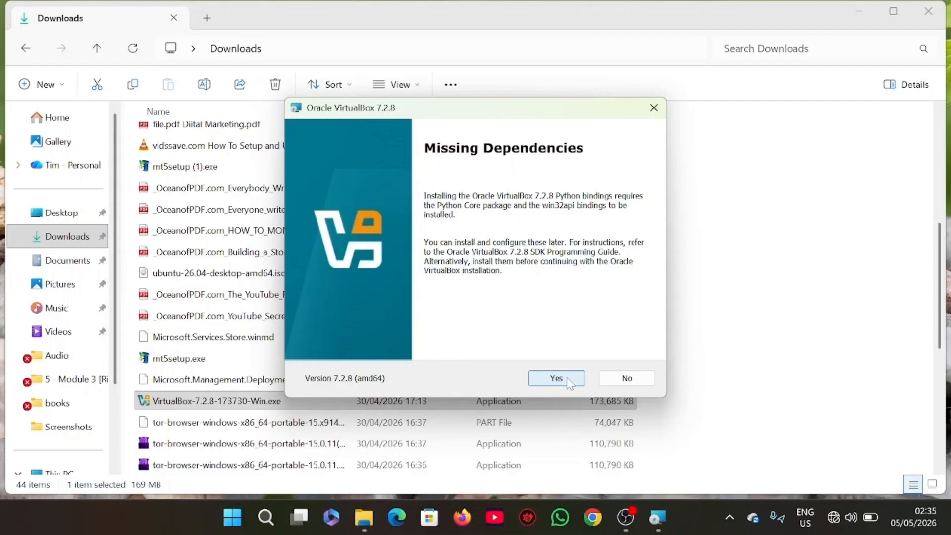
{"action": "left_click", "coordinate": [568, 381]}
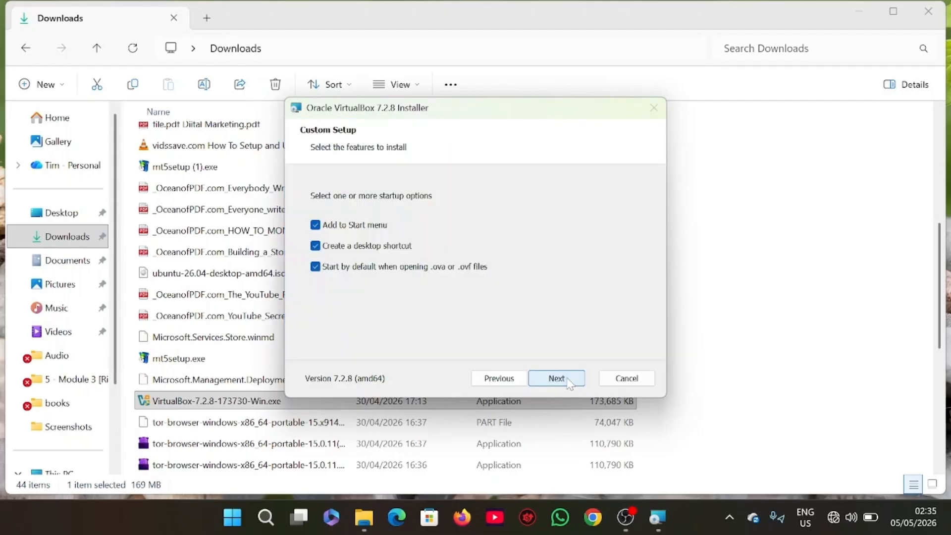
Keep all three startup options, install VirtualBox 7.2.8 and finish with Start Oracle VirtualBox 7.2.8 enabled.
{"action": "left_click", "coordinate": [557, 378]}
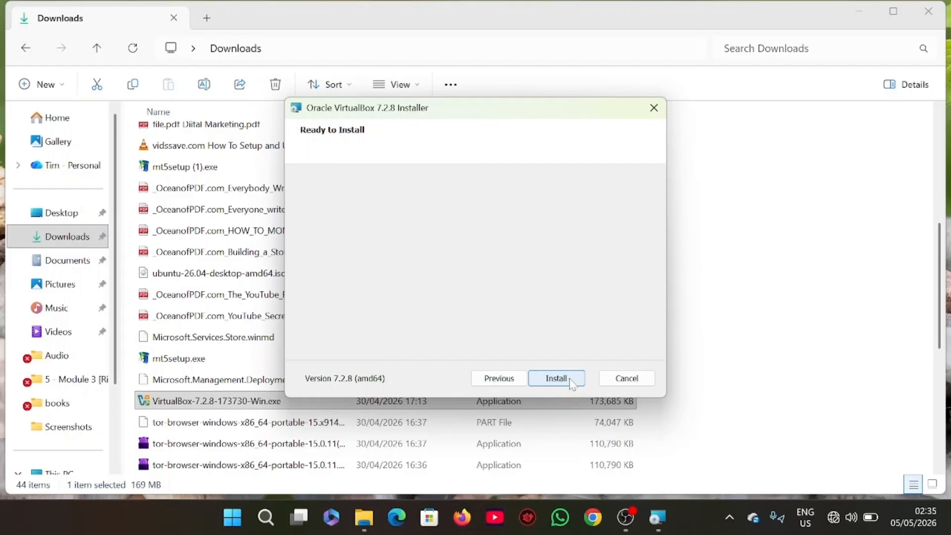
{"action": "left_click", "coordinate": [570, 379]}
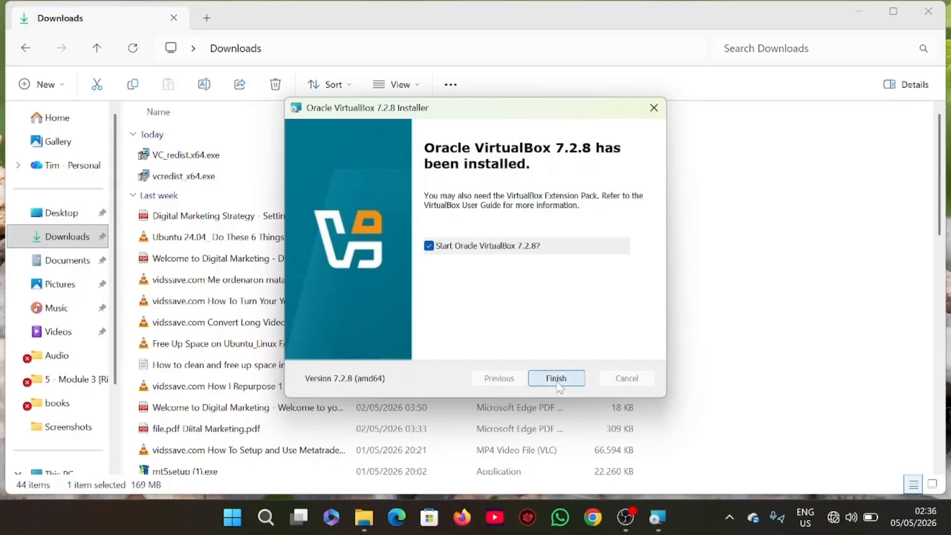
{"action": "left_click", "coordinate": [557, 379]}
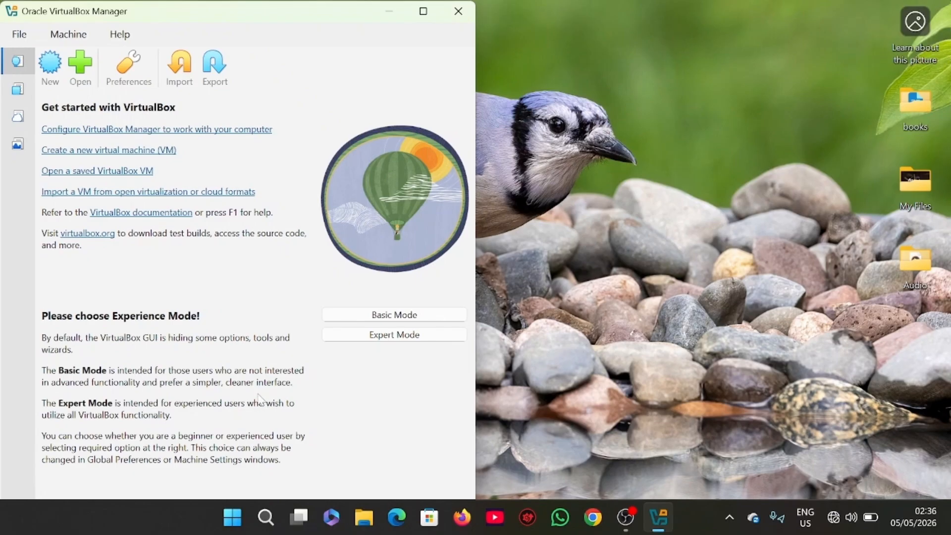
Maximize the VirtualBox Manager window, start a new virtual machine and name it Ubuntu.
{"action": "left_click", "coordinate": [436, 12]}
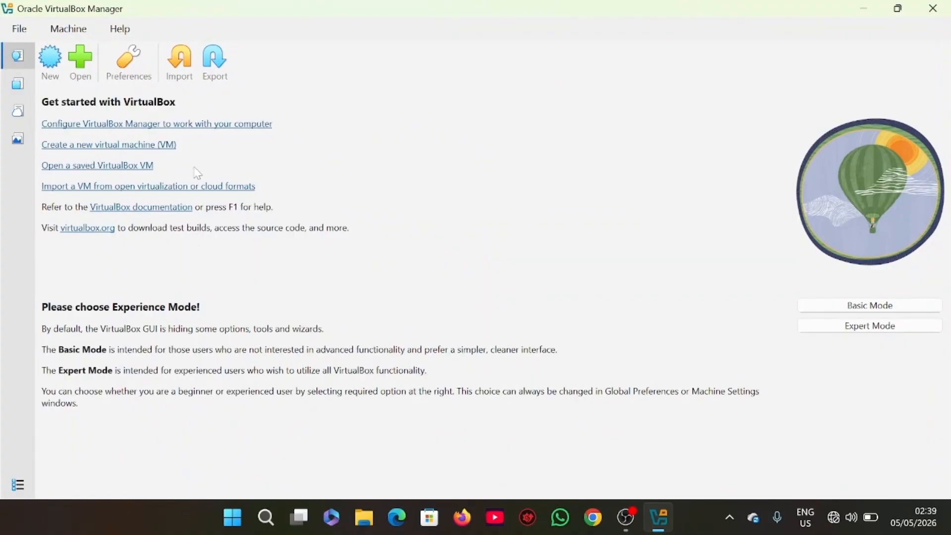
{"action": "left_click", "coordinate": [53, 78]}
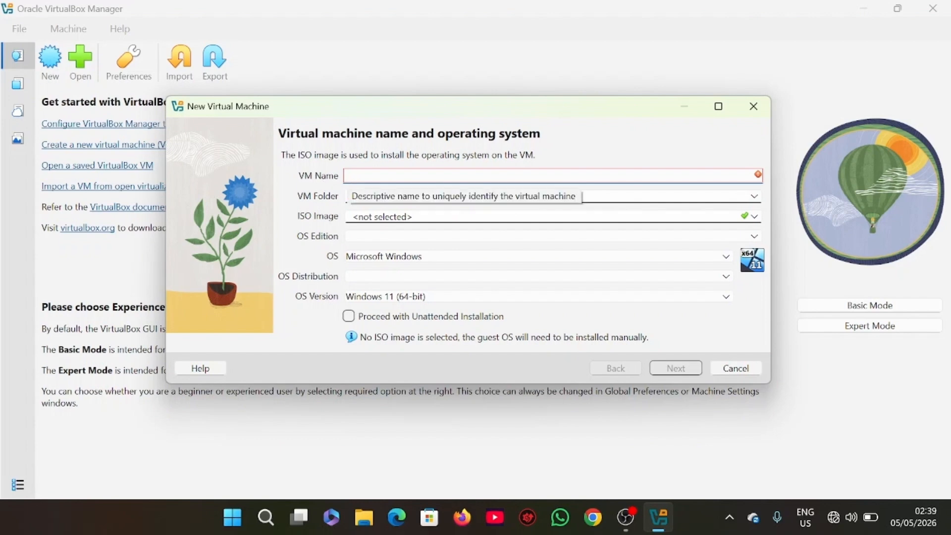
{"action": "type", "text": "Ubuntu"}
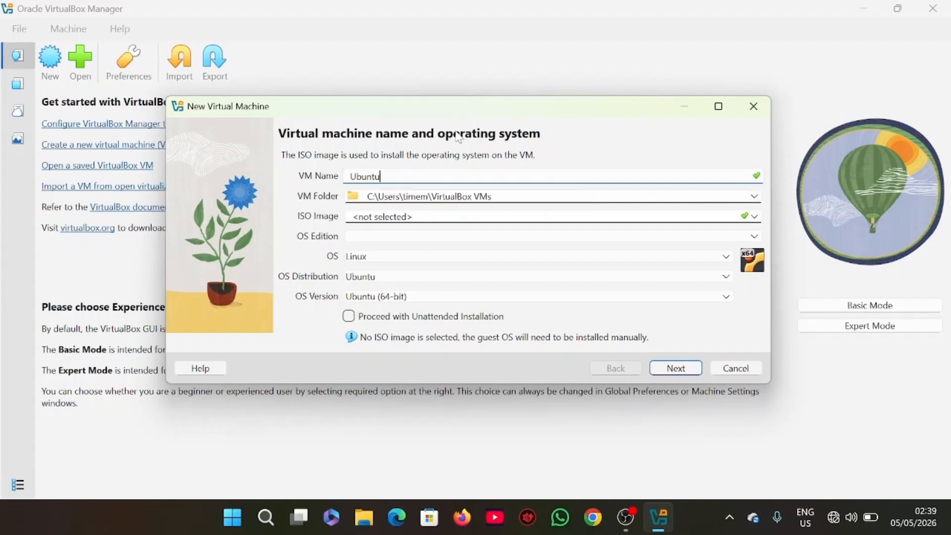
Keep the default VM folder, select ubuntu-26.04-desktop-amd64.iso from Downloads as the ISO image and proceed with unattended installation.
{"action": "left_click", "coordinate": [505, 194]}
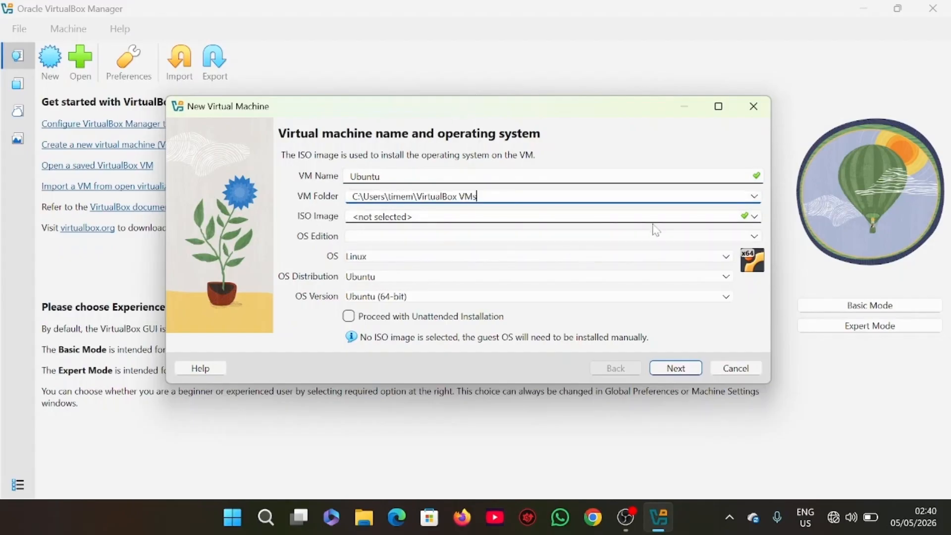
{"action": "left_click", "coordinate": [754, 218]}
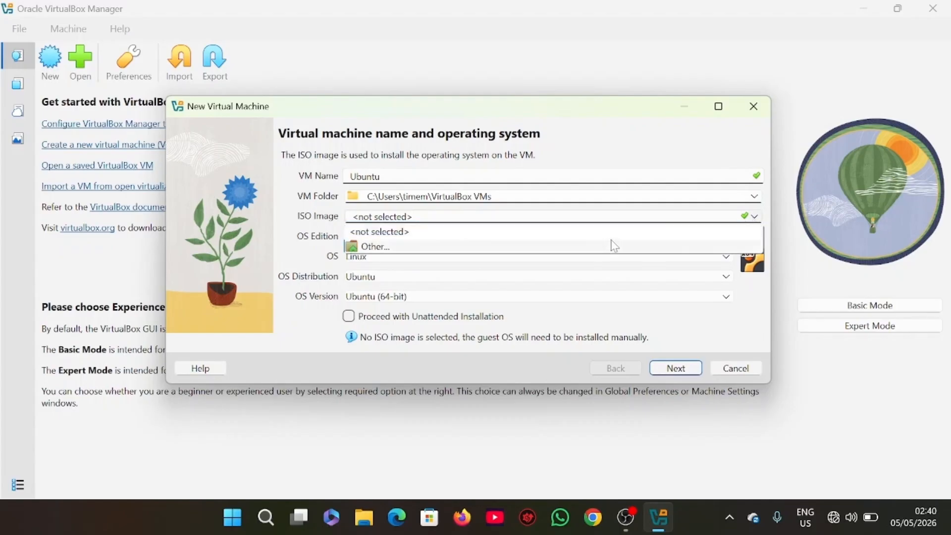
{"action": "left_click", "coordinate": [380, 247]}
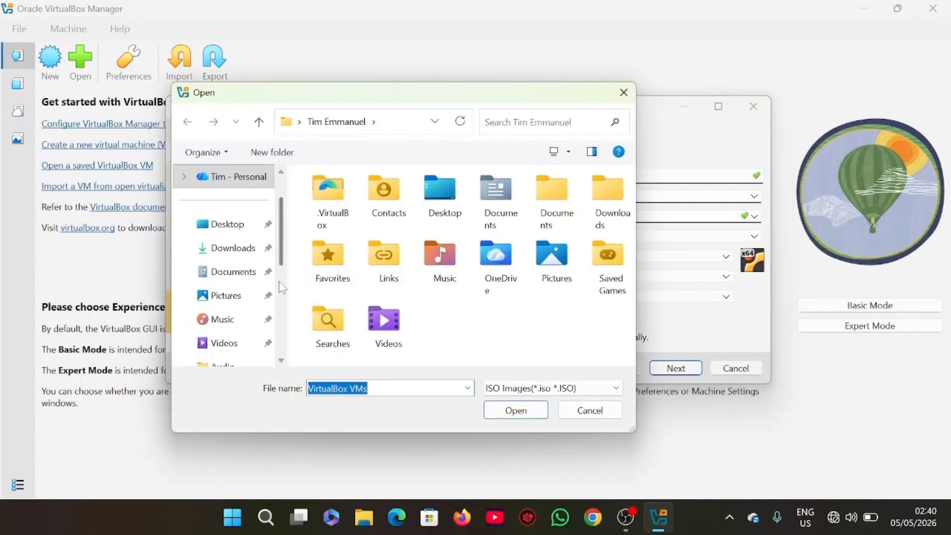
{"action": "left_click", "coordinate": [242, 250]}
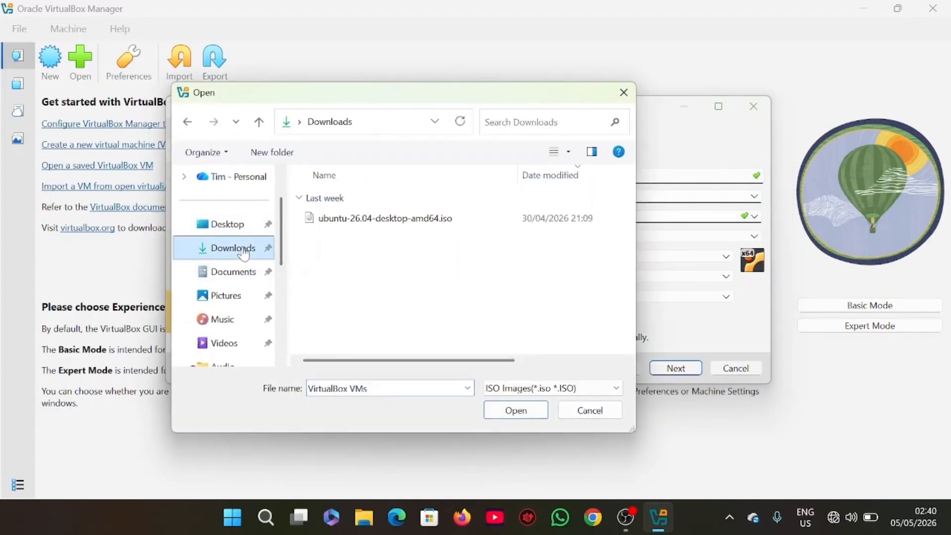
{"action": "left_click", "coordinate": [361, 222]}
{"action": "left_click", "coordinate": [514, 420]}
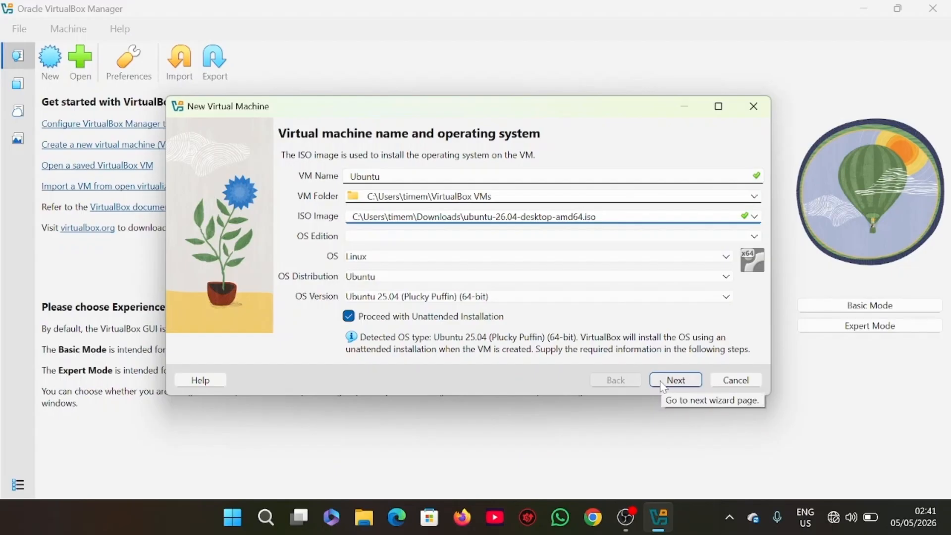
{"action": "left_click", "coordinate": [675, 380]}
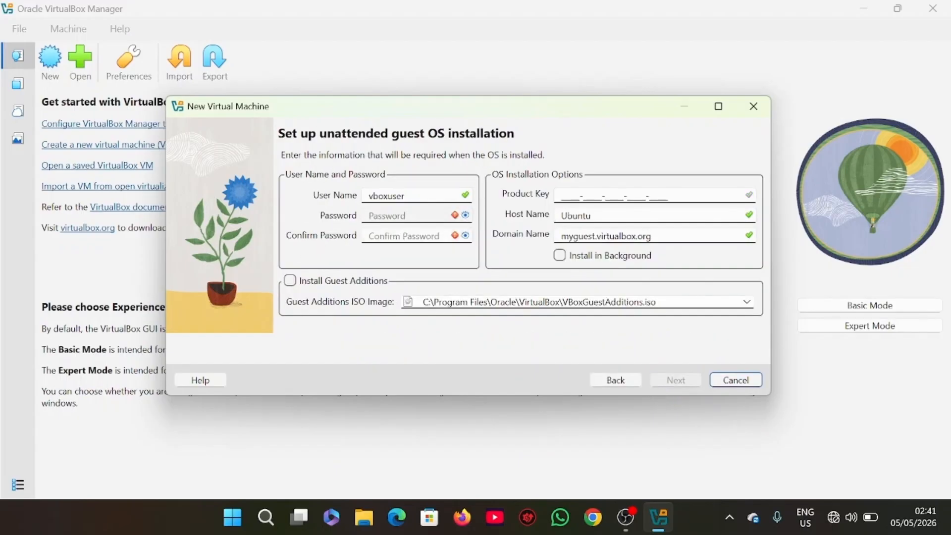
Enter and confirm the account password for the unattended installation and enable Install Guest Additions.
{"action": "left_click", "coordinate": [396, 216]}
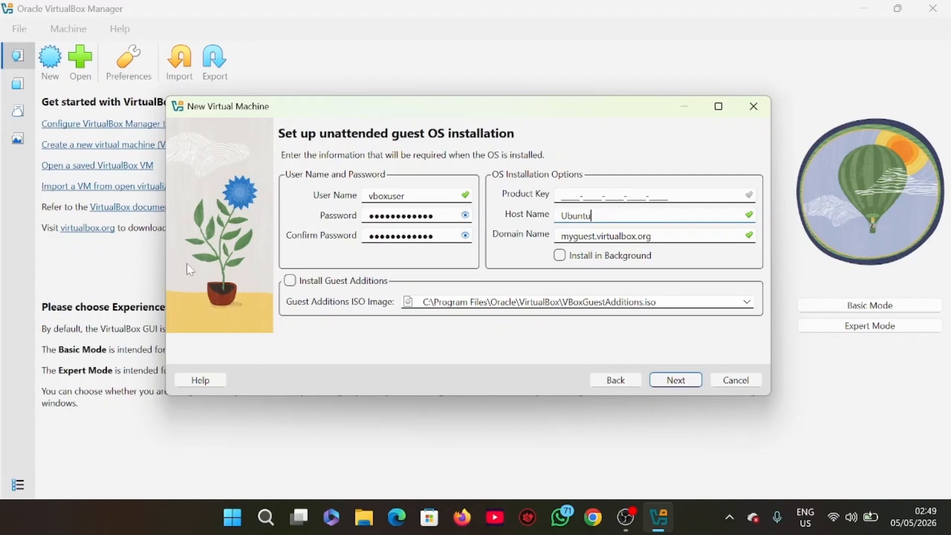
{"action": "left_click", "coordinate": [291, 282]}
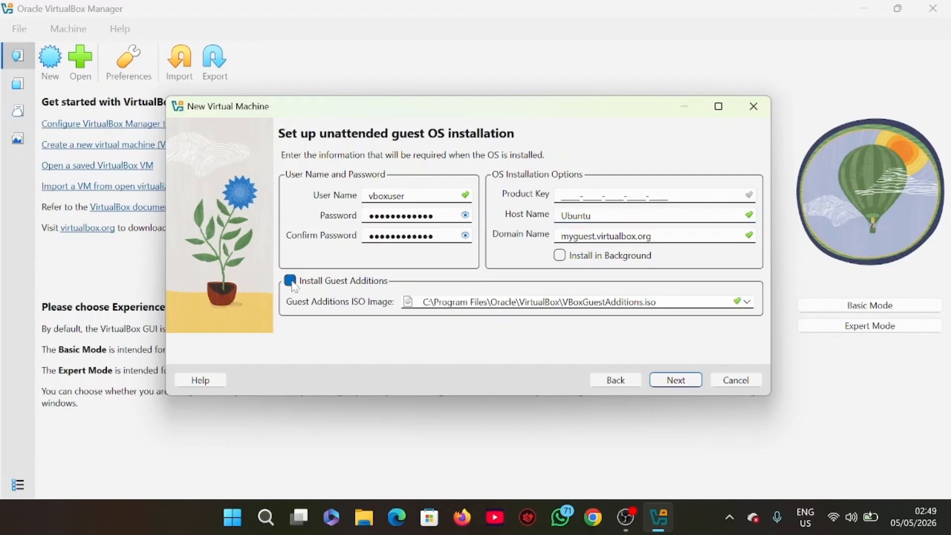
{"action": "left_click", "coordinate": [685, 383]}
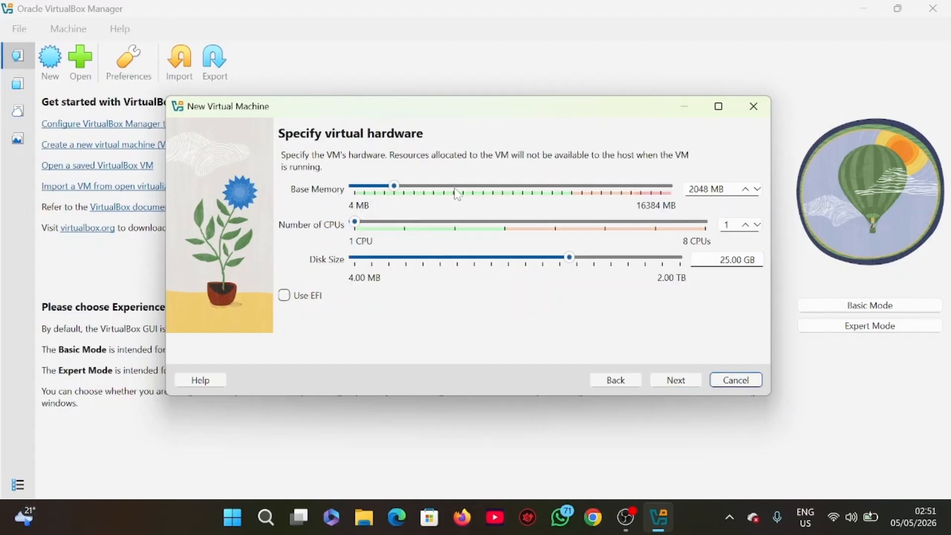
Set the base memory to 11257 MB and the CPUs to 4, keep the 25.00 GB disk size and enable Use EFI.
{"action": "left_click", "coordinate": [572, 191]}
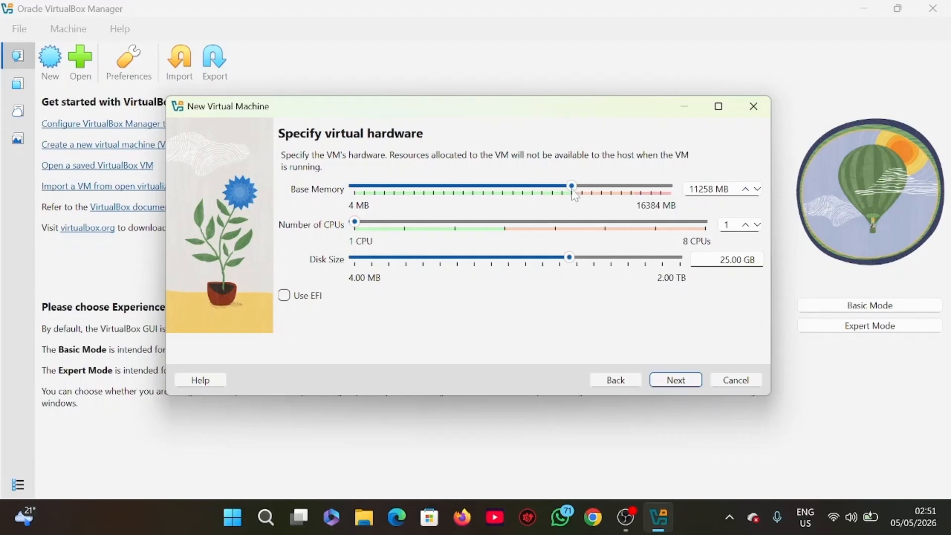
{"action": "left_click_drag", "start_coordinate": [568, 186], "coordinate": [568, 185]}
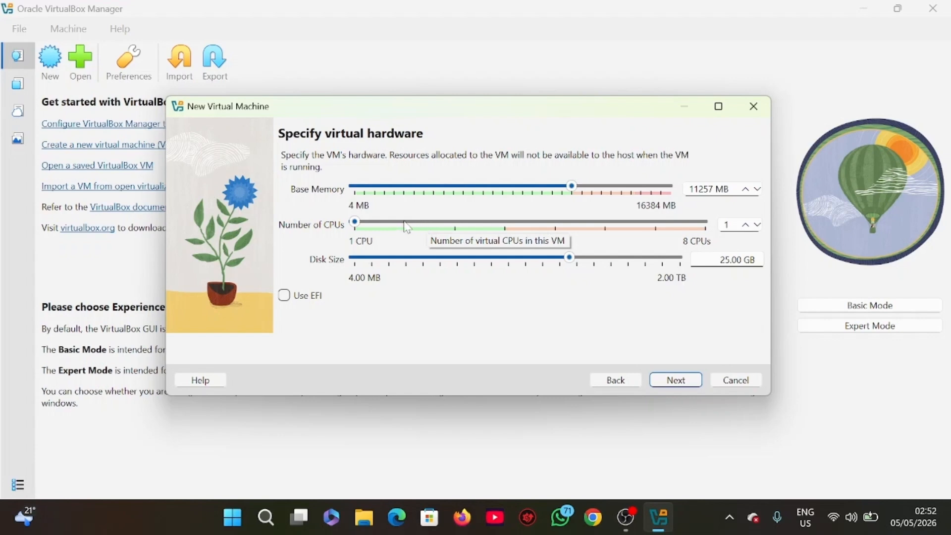
{"action": "left_click", "coordinate": [504, 226]}
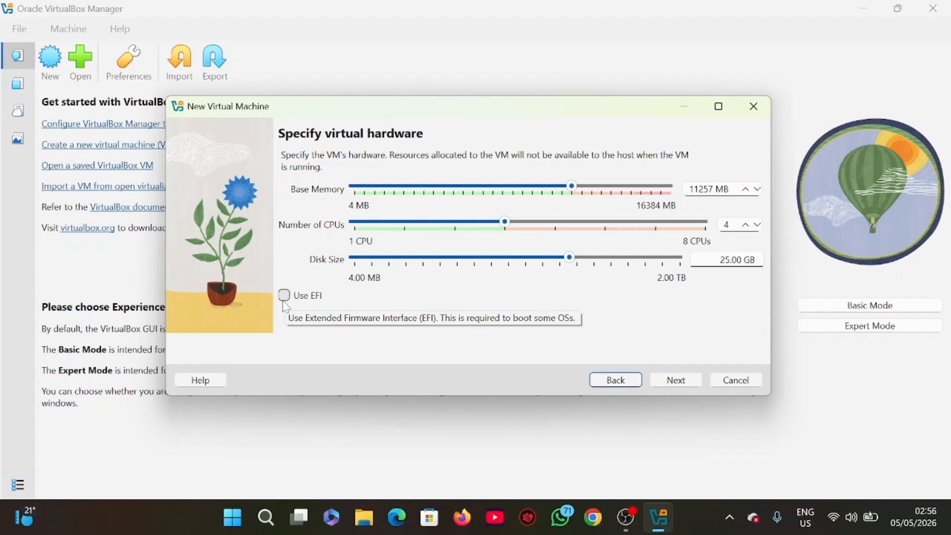
{"action": "left_click", "coordinate": [284, 295]}
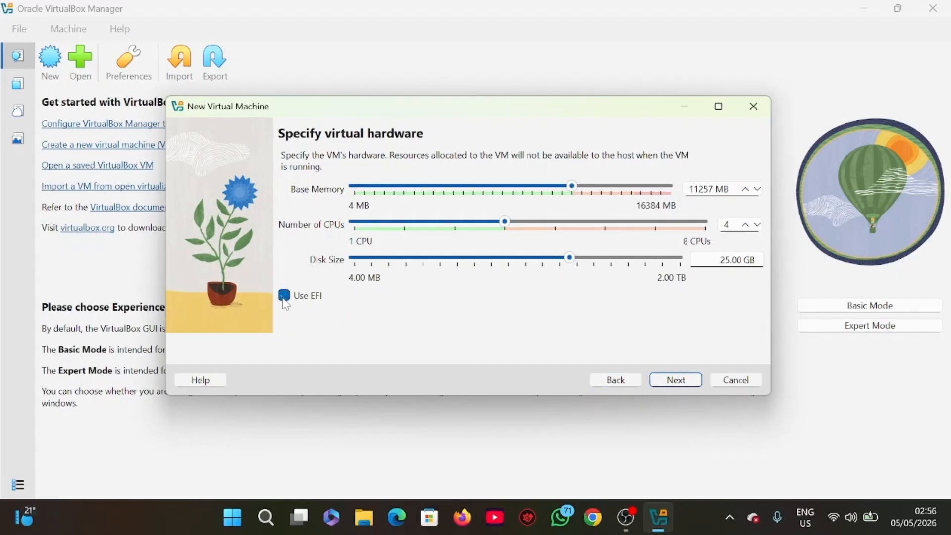
{"action": "left_click", "coordinate": [675, 379]}
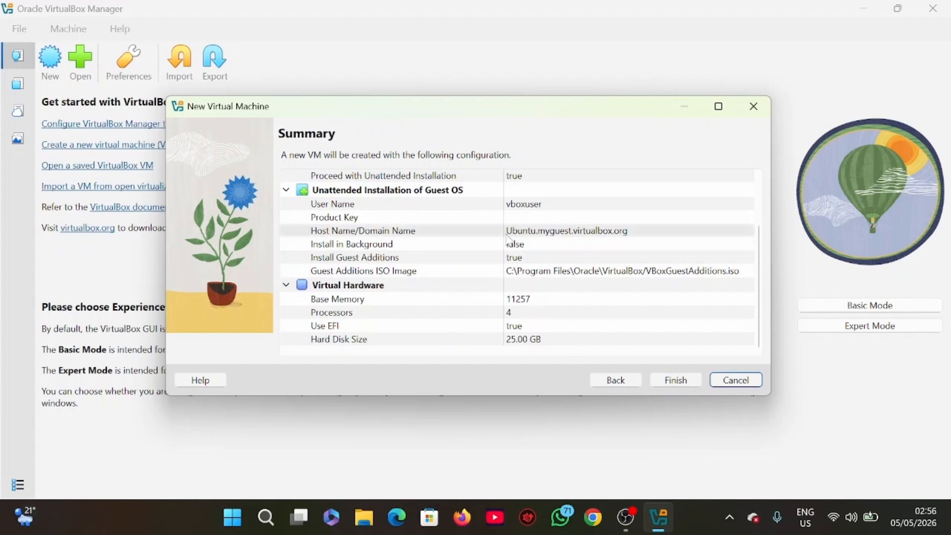
Review the new virtual machine's configuration summary and create the machine.
{"action": "scroll", "coordinate": [509, 241], "scroll_direction": "up", "scroll_amount": 3}
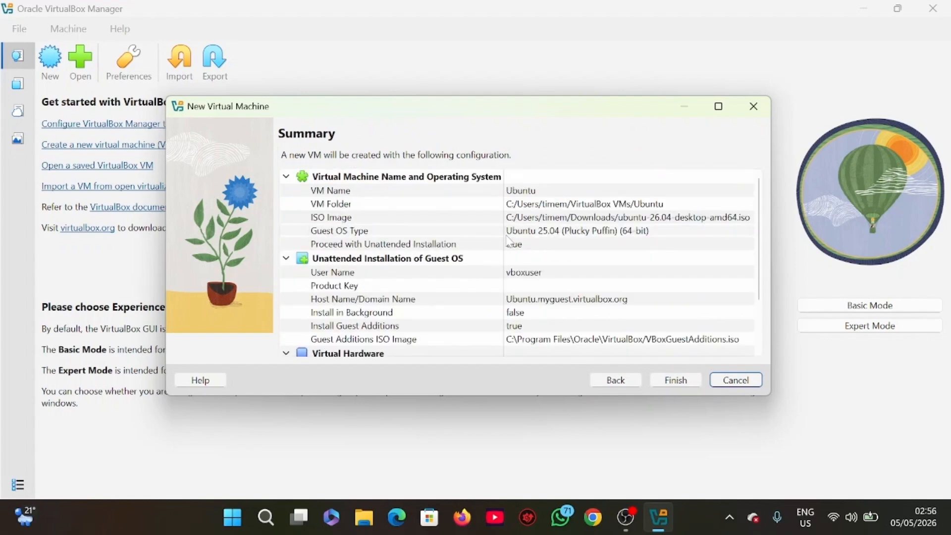
{"action": "scroll", "coordinate": [509, 242], "scroll_direction": "down", "scroll_amount": 3}
{"action": "left_click", "coordinate": [675, 387]}
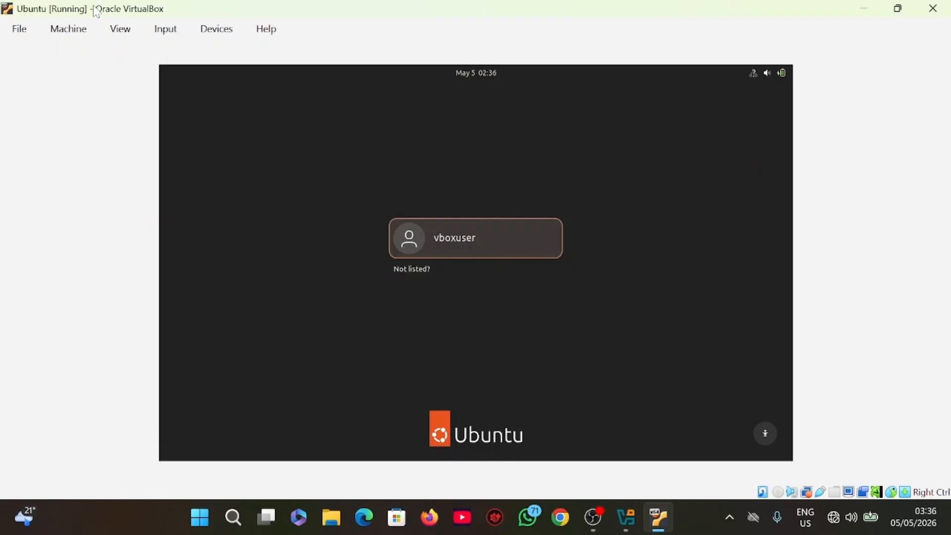
Log in to Ubuntu as vboxuser with the account password.
{"action": "left_click", "coordinate": [511, 245]}
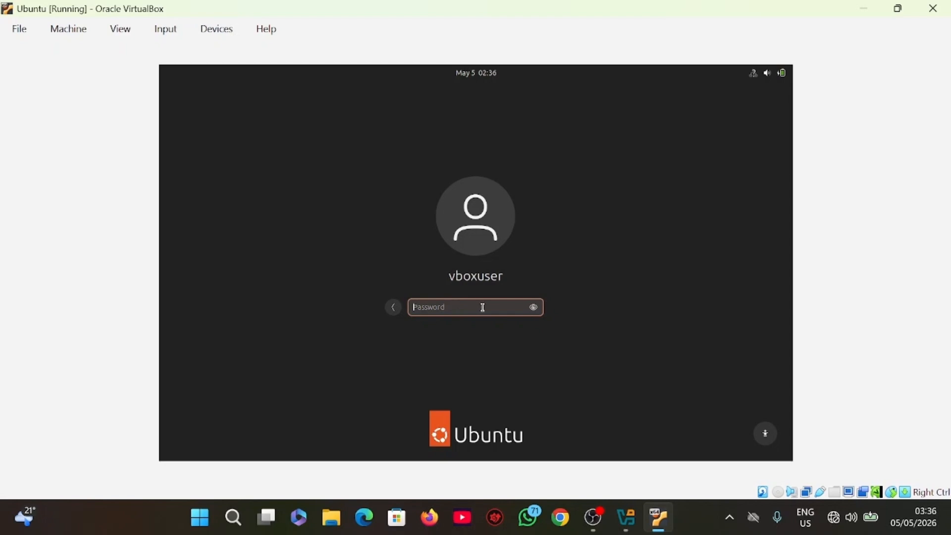
{"action": "type", "text": "c************"}
{"action": "key", "text": "Return"}
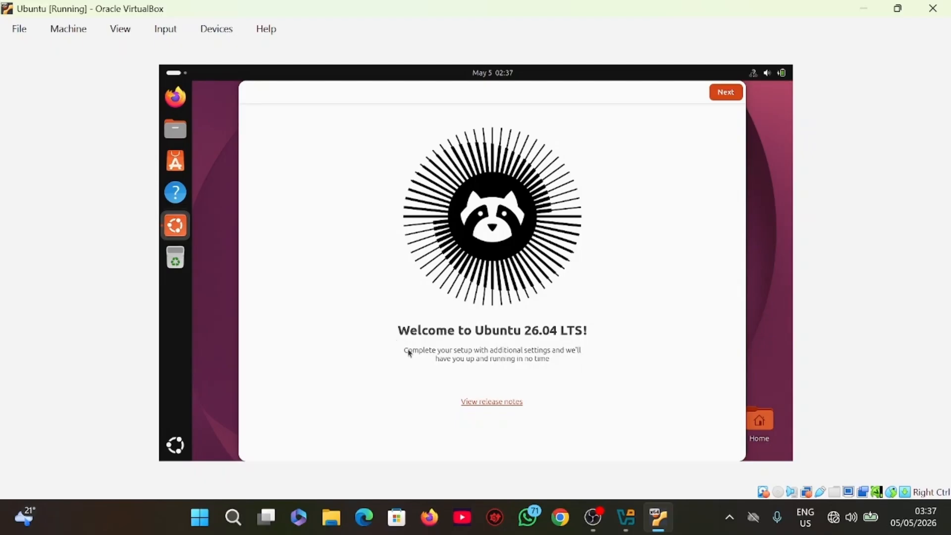
Complete the Ubuntu welcome setup with Location Services on, error report and system data sharing enabled, and the Default style and orange accent kept.
{"action": "left_click", "coordinate": [724, 93]}
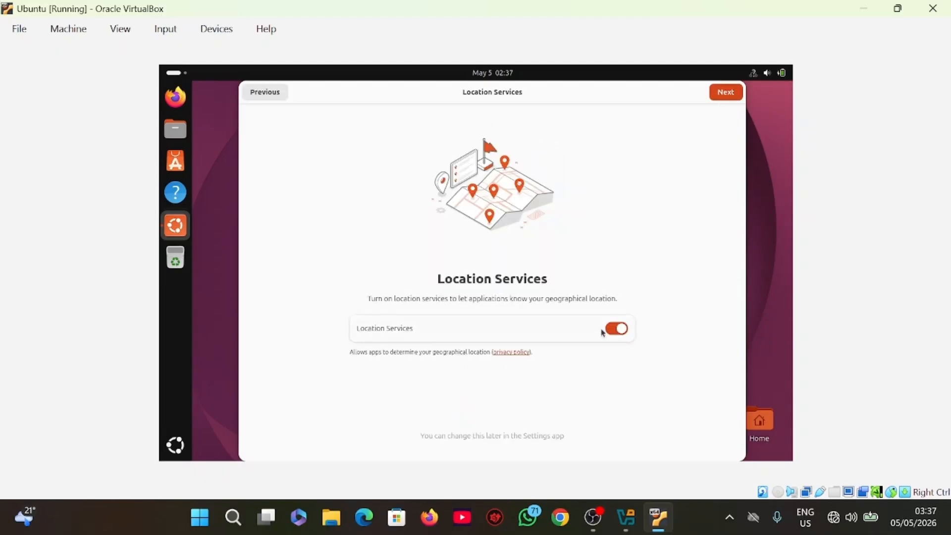
{"action": "left_click", "coordinate": [725, 93]}
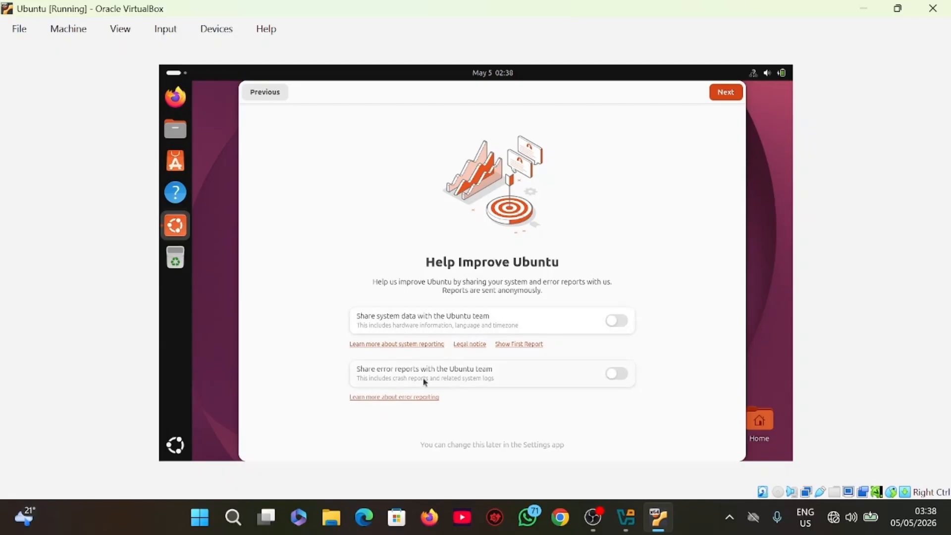
{"action": "left_click", "coordinate": [617, 373]}
{"action": "left_click", "coordinate": [618, 323]}
{"action": "left_click", "coordinate": [720, 102]}
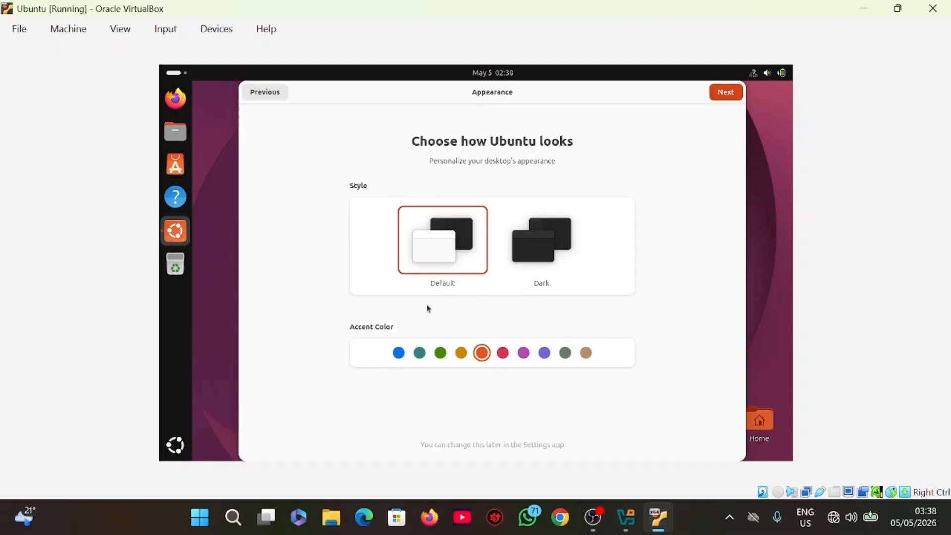
{"action": "left_click", "coordinate": [726, 92]}
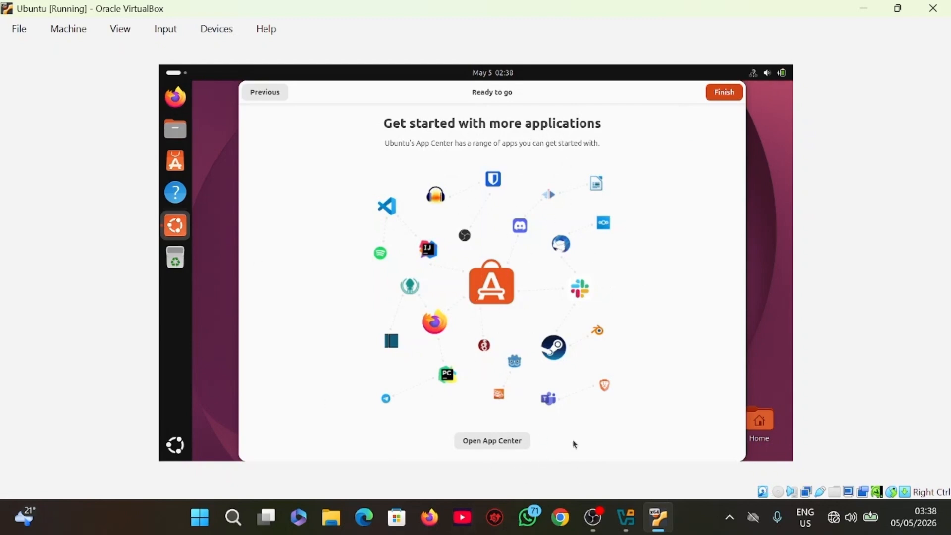
{"action": "left_click", "coordinate": [724, 92]}
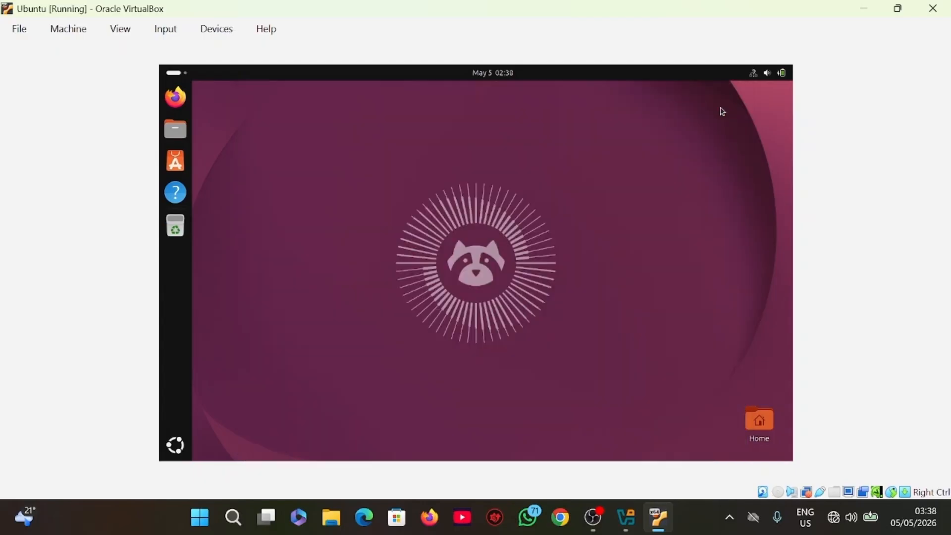